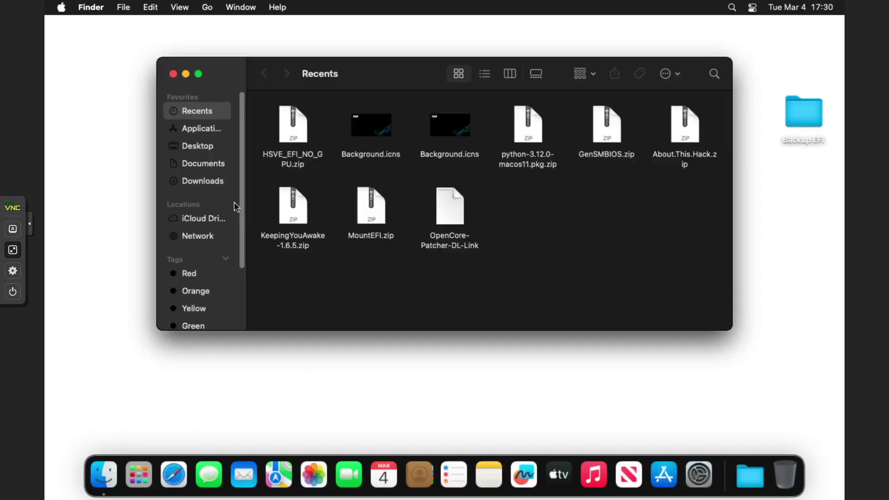
Step: Open OpenCore Configurator via right-click Open from Downloads > Get Started > Tools
click(196, 180)
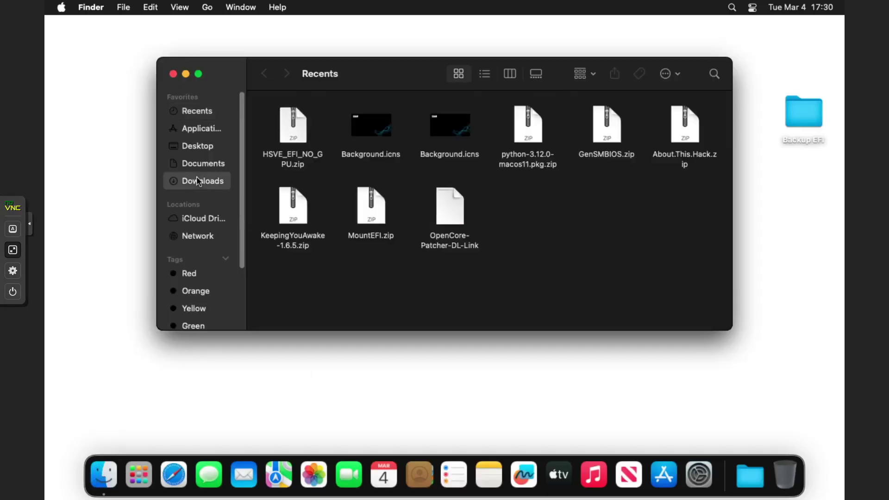
double_click(300, 120)
double_click(296, 130)
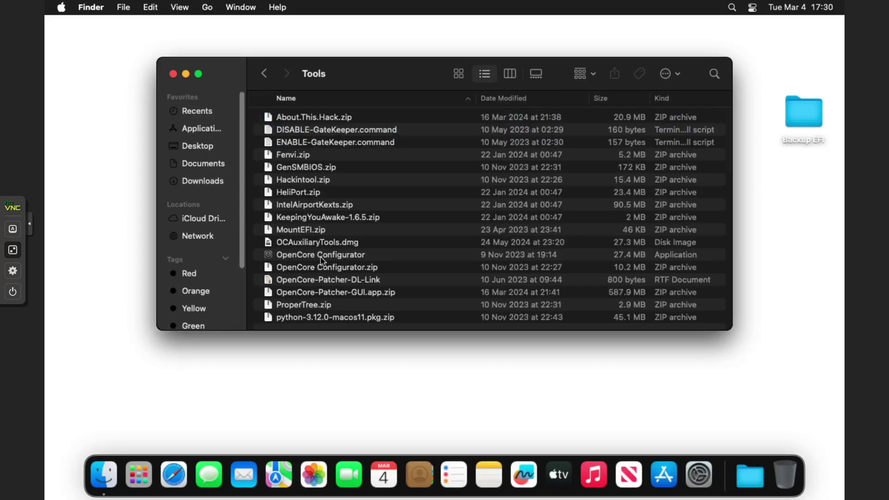
right_click(322, 256)
click(351, 190)
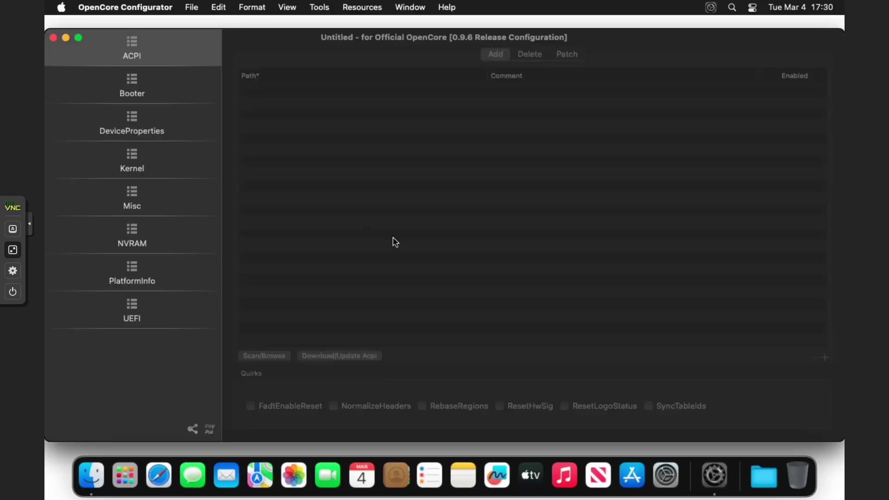
Step: Show the Kernel > Patch list and mount the EFI partition with the administrator password
click(138, 161)
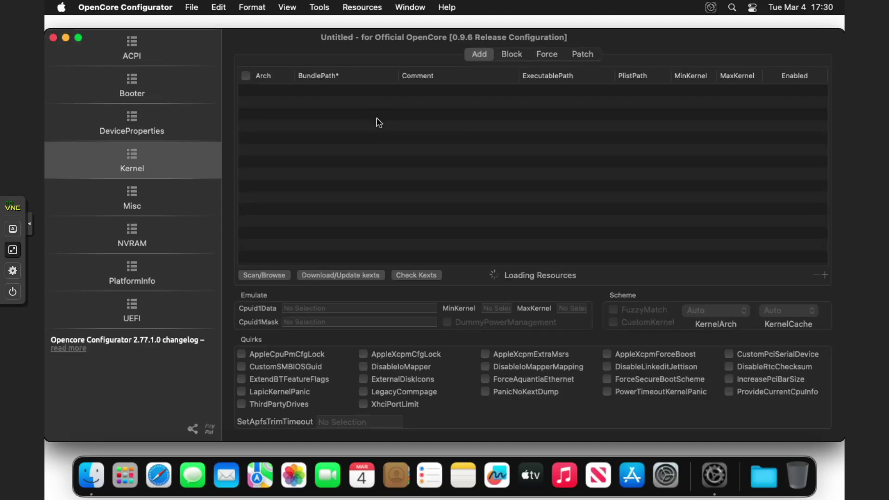
click(595, 57)
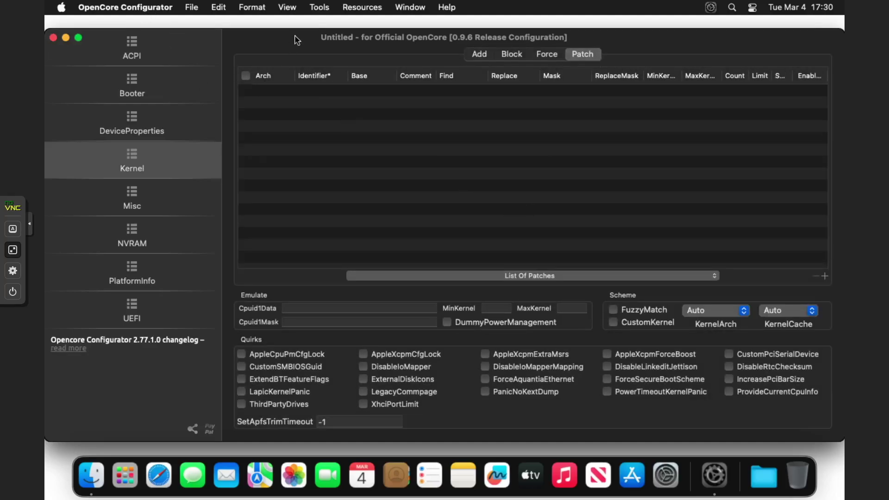
click(326, 10)
click(325, 25)
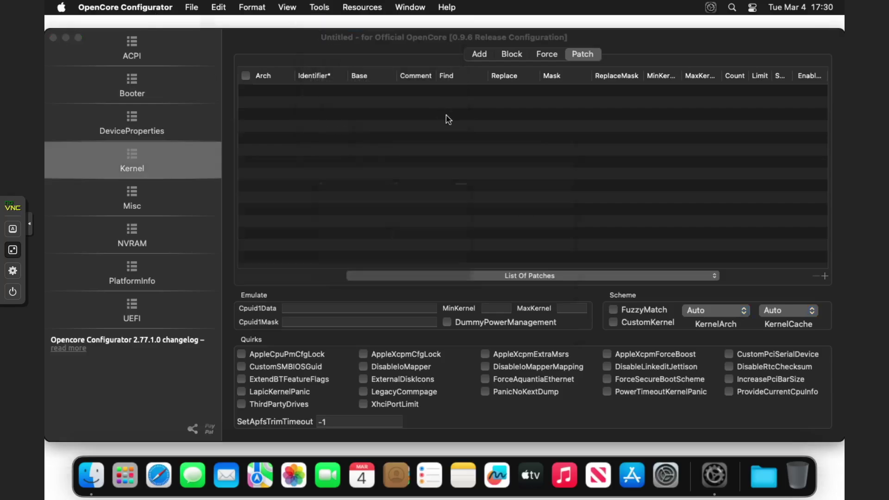
click(651, 311)
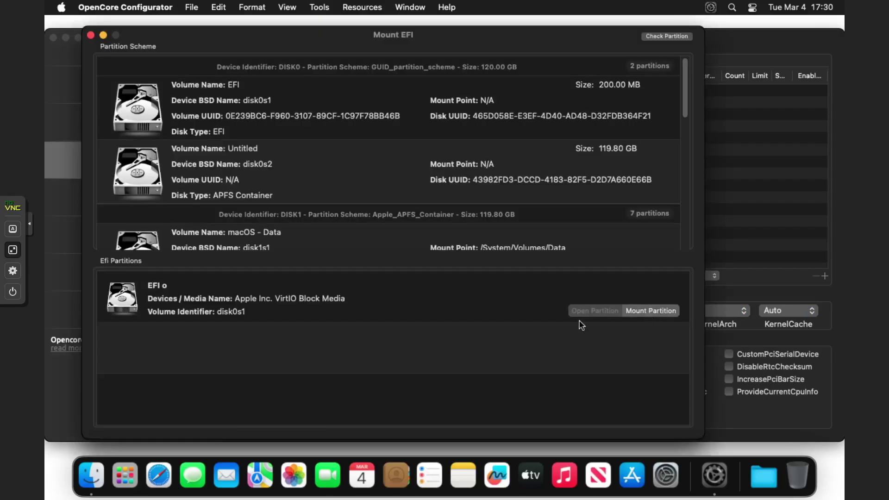
text(********)
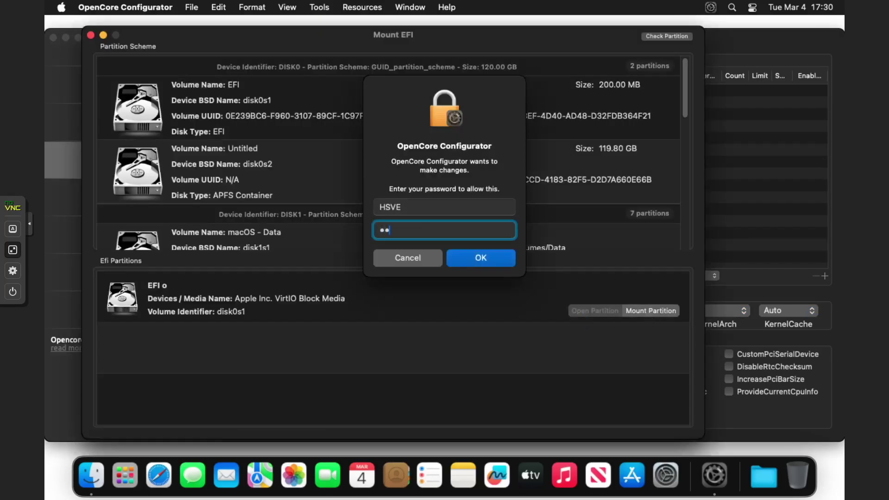
key(Return)
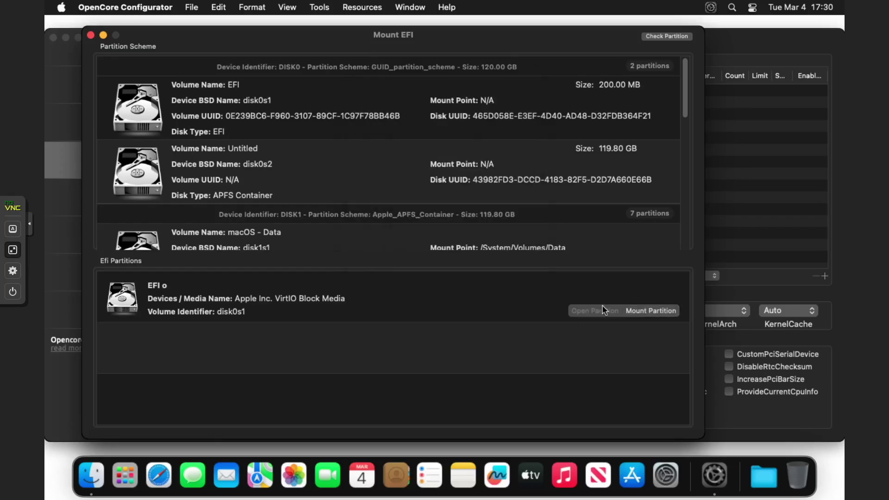
Step: Browse the mounted partition's EFI/OC folder to config.plist, then close the Mount EFI window
click(601, 312)
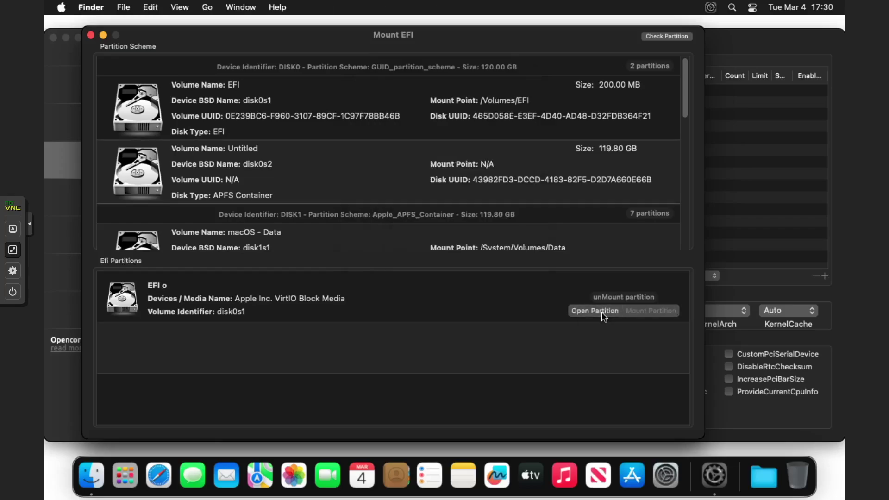
click(295, 137)
double_click(296, 137)
click(447, 142)
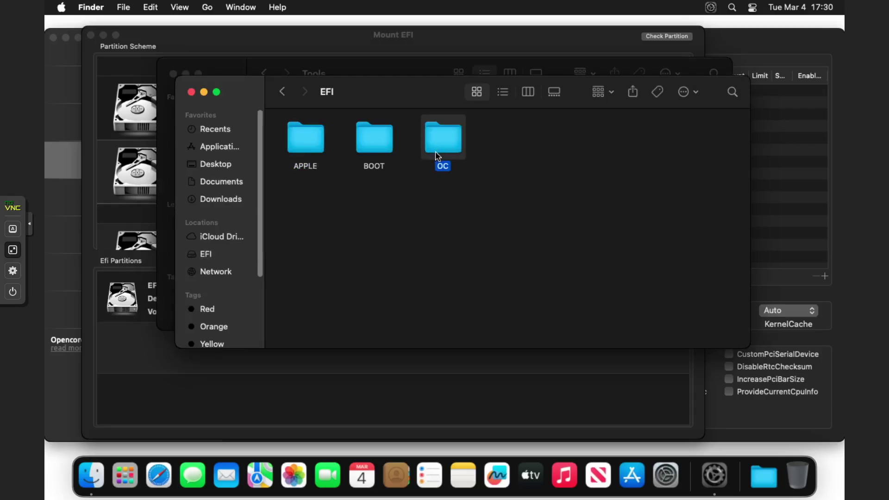
double_click(437, 148)
double_click(379, 154)
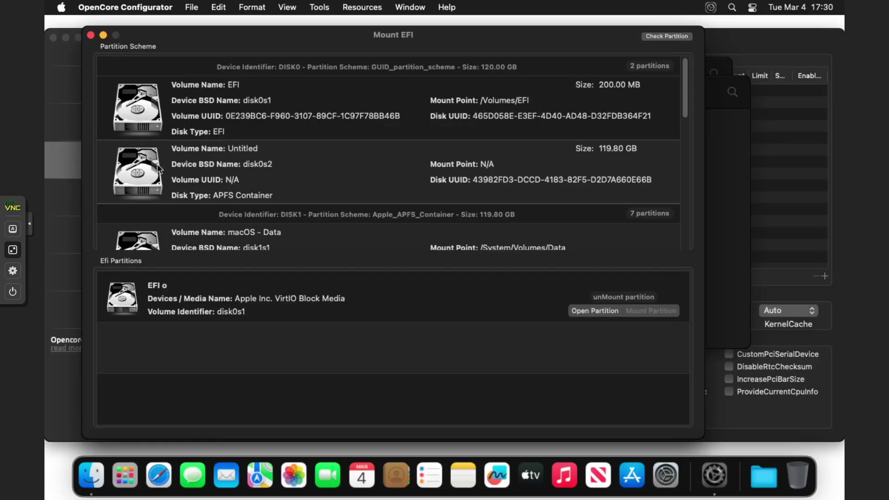
click(91, 35)
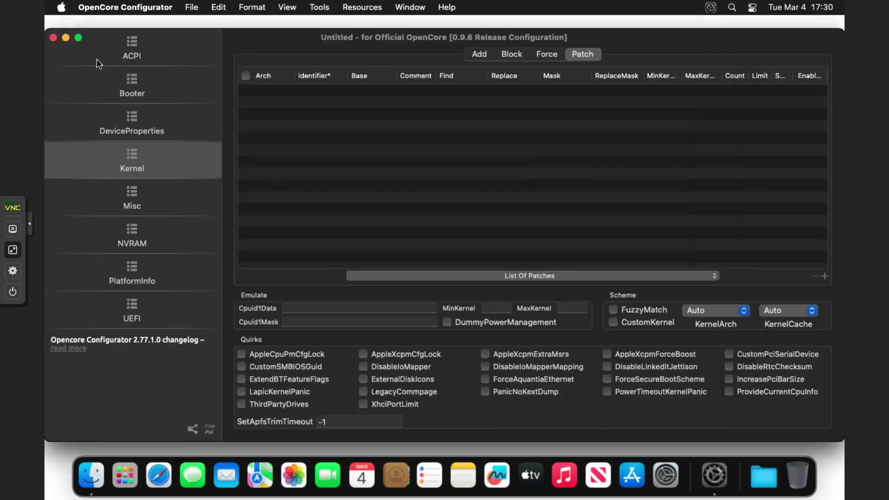
Step: Close OpenCore Configurator and mount OCAuxiliaryTools.dmg from the Tools folder
click(53, 38)
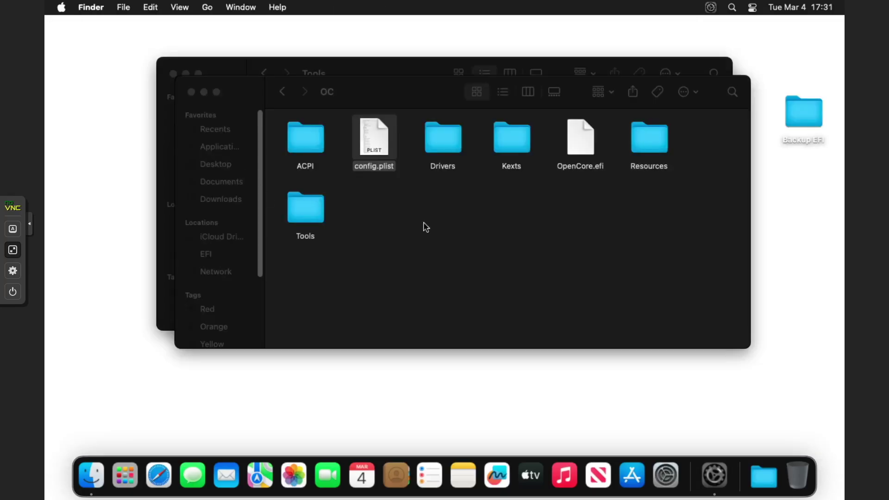
click(297, 70)
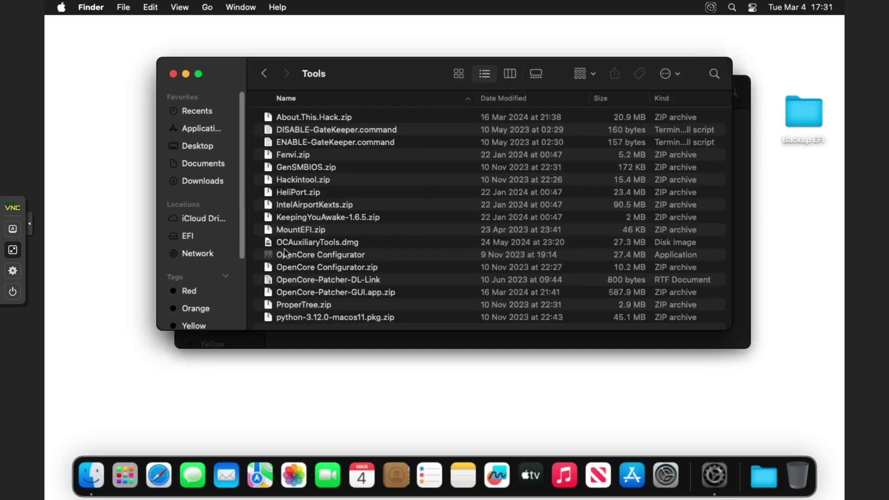
click(320, 245)
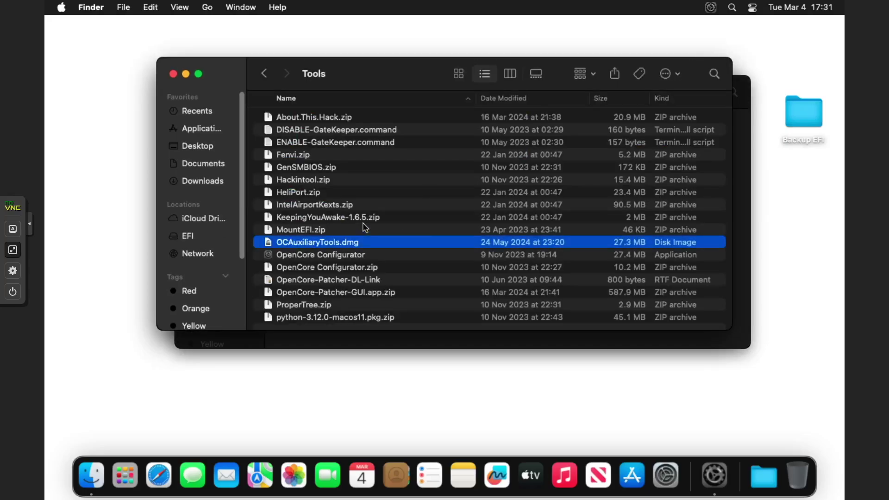
right_click(247, 125)
click(235, 126)
Step: Try opening OCAuxiliaryTools and dismiss the unverified-app warning with Done
right_click(235, 126)
click(307, 147)
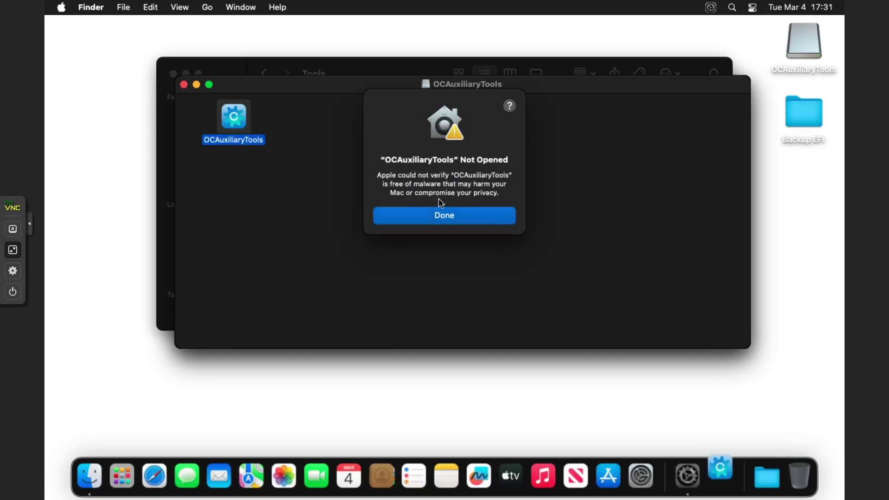
click(439, 213)
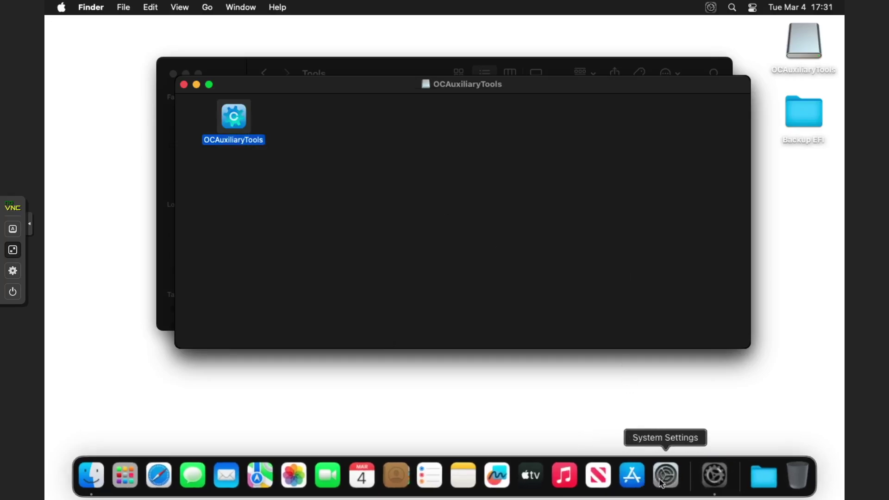
Step: In System Settings, go to Privacy & Security and scroll down to the Security area
click(665, 482)
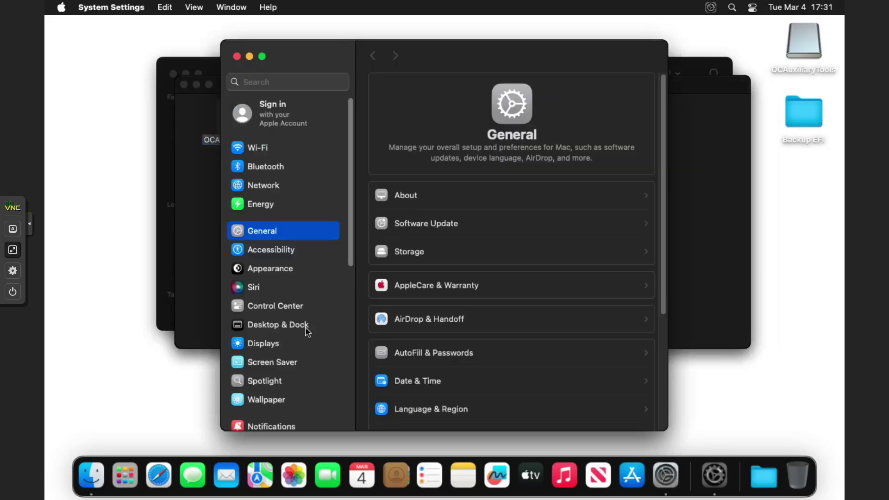
scroll(287, 309, down, 3)
scroll(287, 310, down, 5)
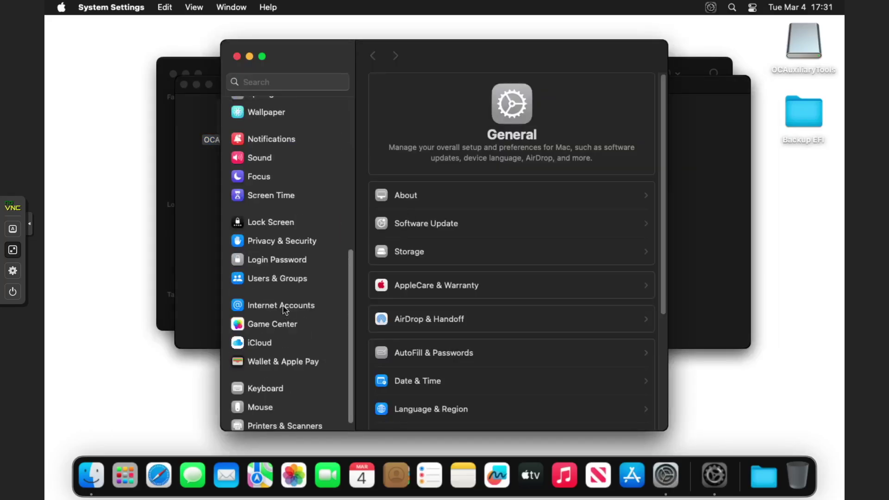
click(269, 248)
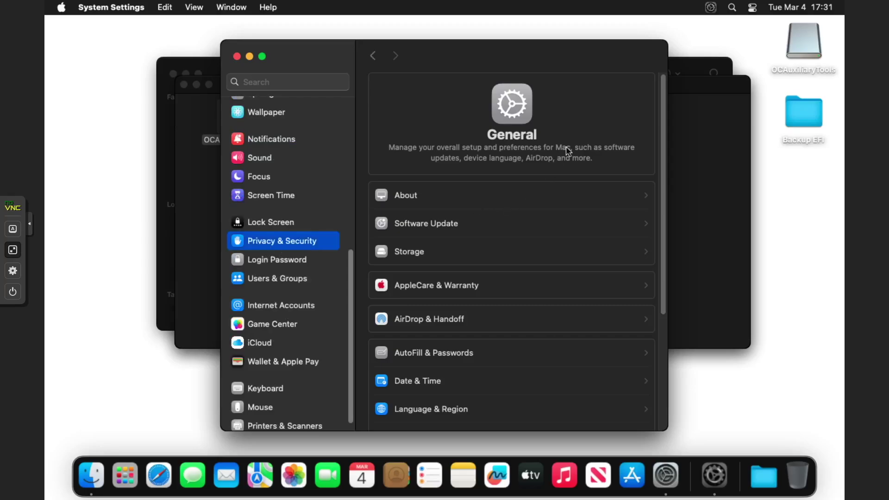
scroll(508, 165, down, 5)
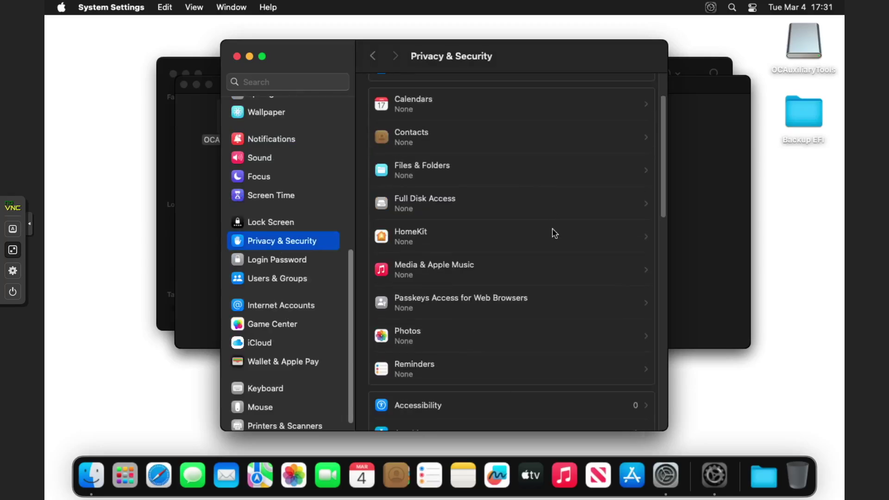
scroll(558, 237, down, 10)
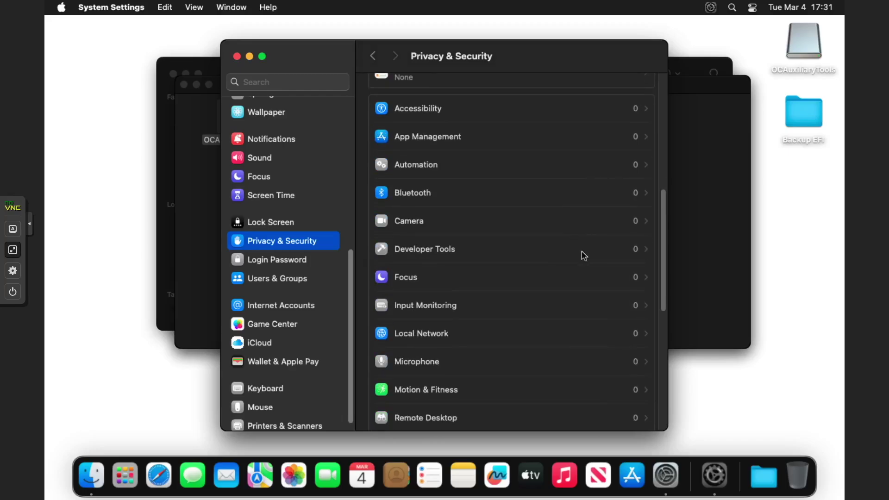
scroll(666, 308, down, 10)
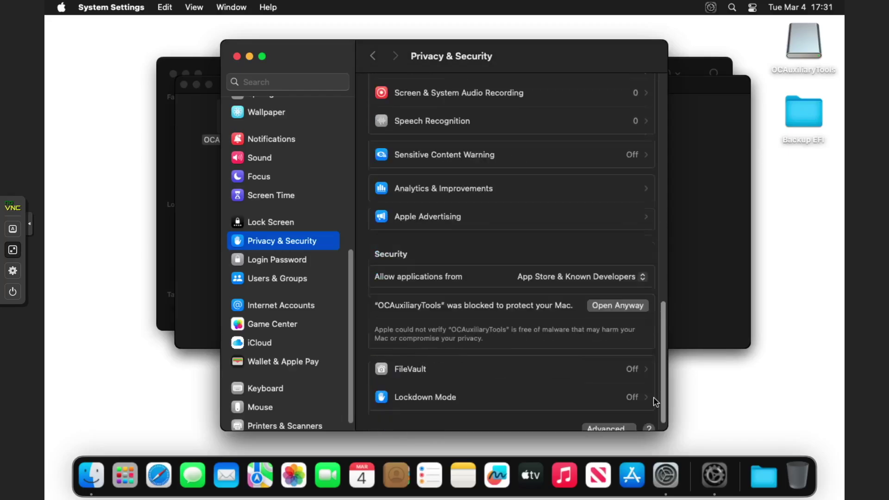
Step: Allow OCAuxiliaryTools with Open Anyway and the admin password, then allow macserial too
click(618, 286)
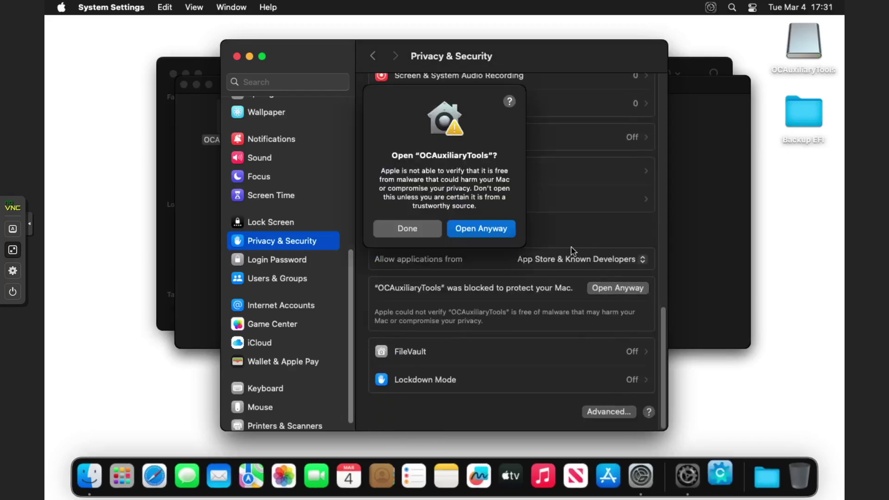
click(504, 229)
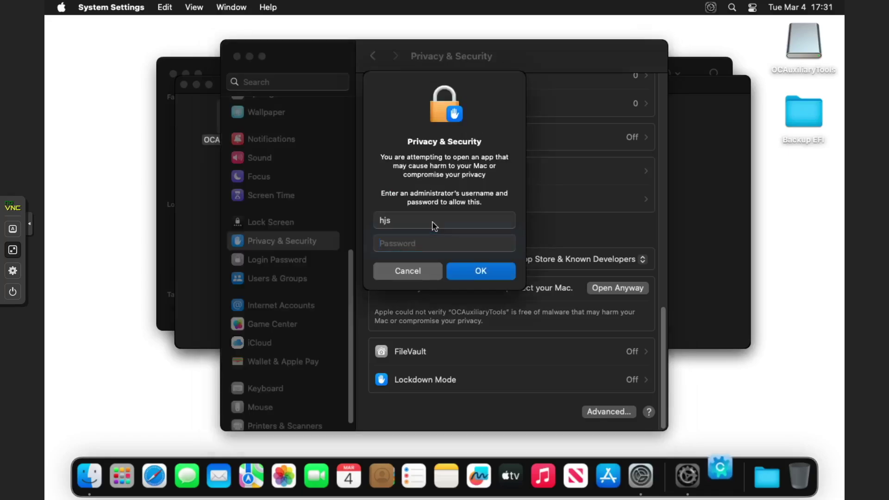
text(•••••••••••)
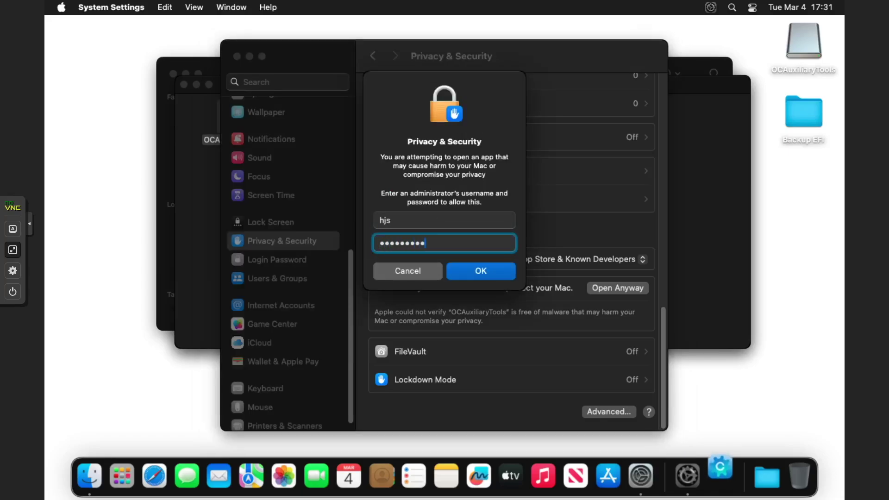
key(Return)
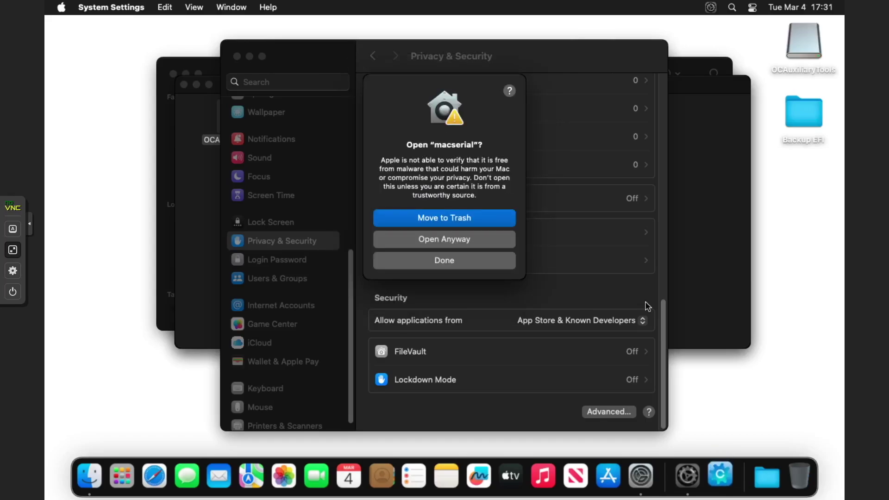
click(457, 240)
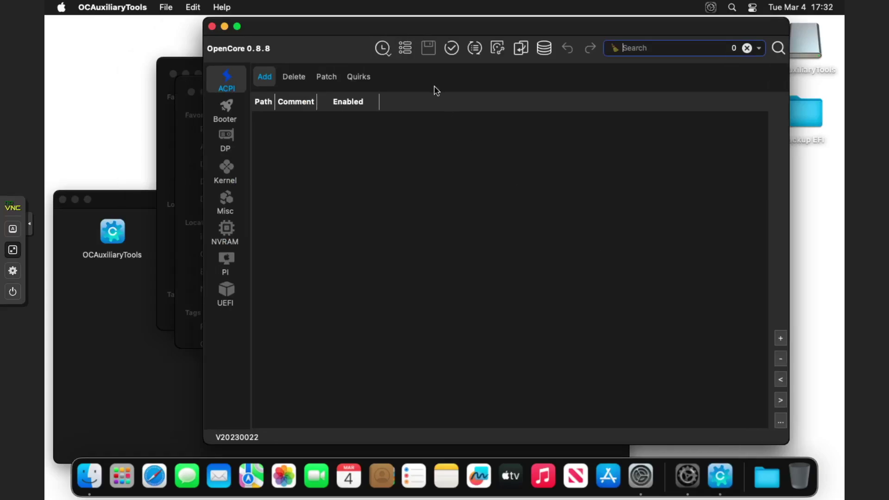
Step: View the Kernel patch list, then the NVRAM, Misc, DP and Booter sections
click(226, 174)
click(355, 82)
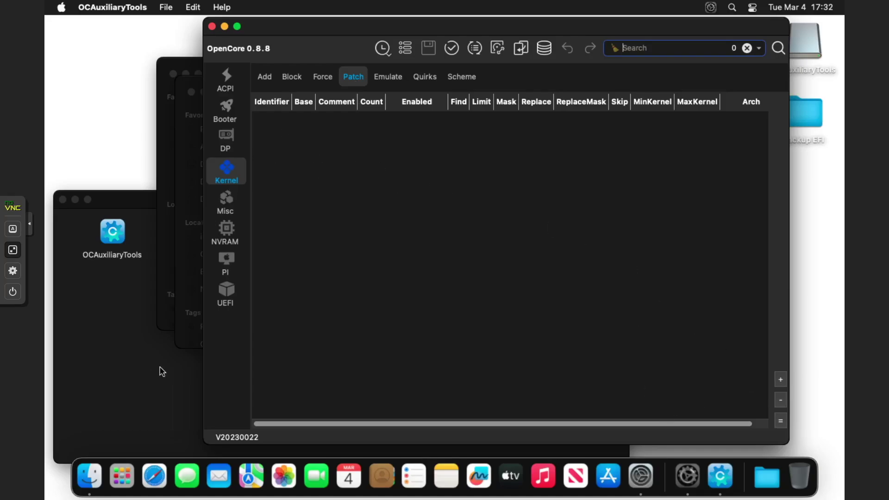
click(233, 221)
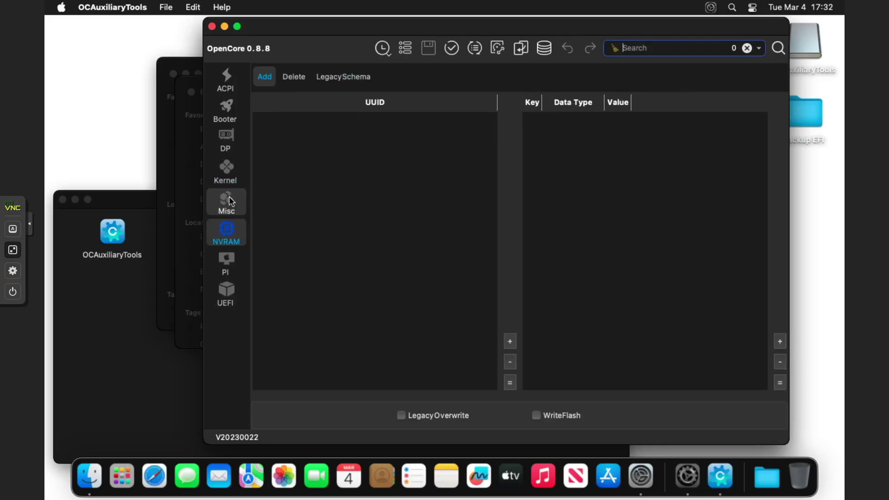
click(230, 201)
click(226, 142)
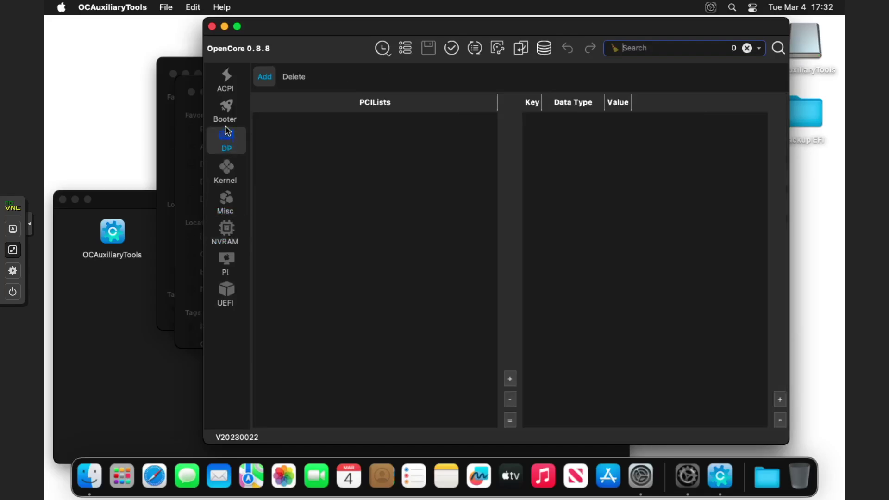
click(225, 113)
Step: View the ACPI patch list, Kernel, NVRAM, PI SMBIOS settings, and Misc sections
click(225, 90)
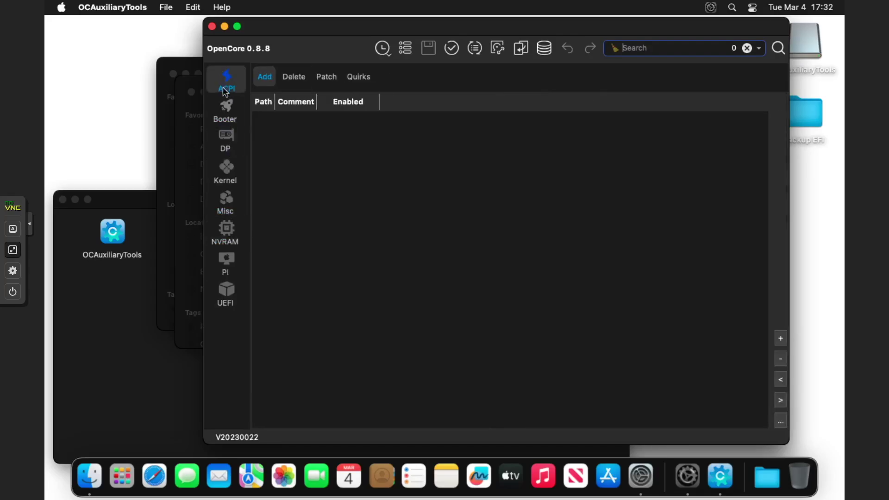
click(326, 76)
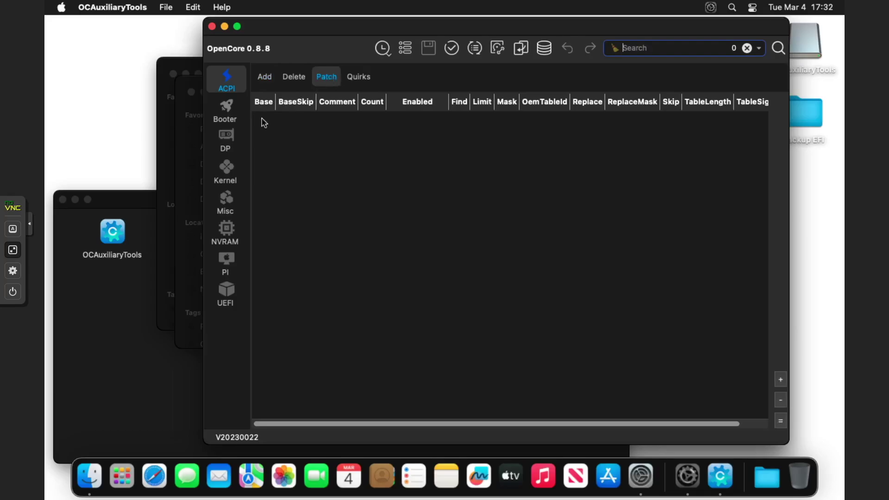
click(227, 173)
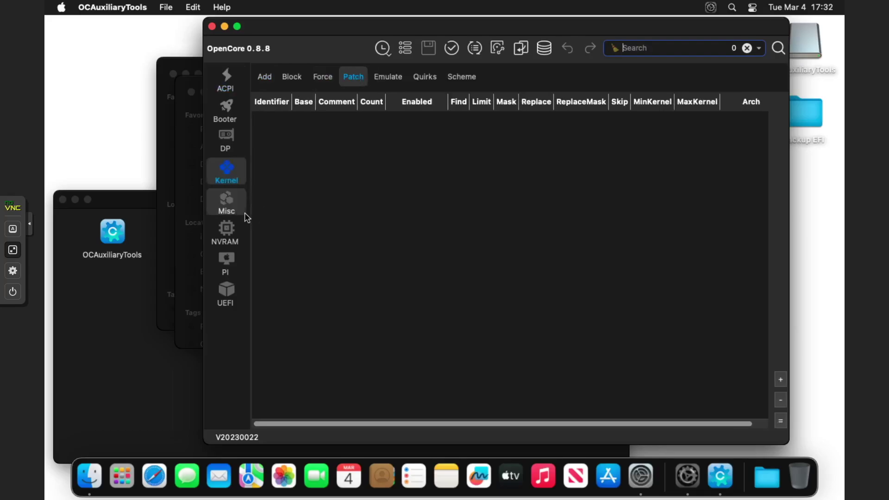
click(238, 234)
click(232, 254)
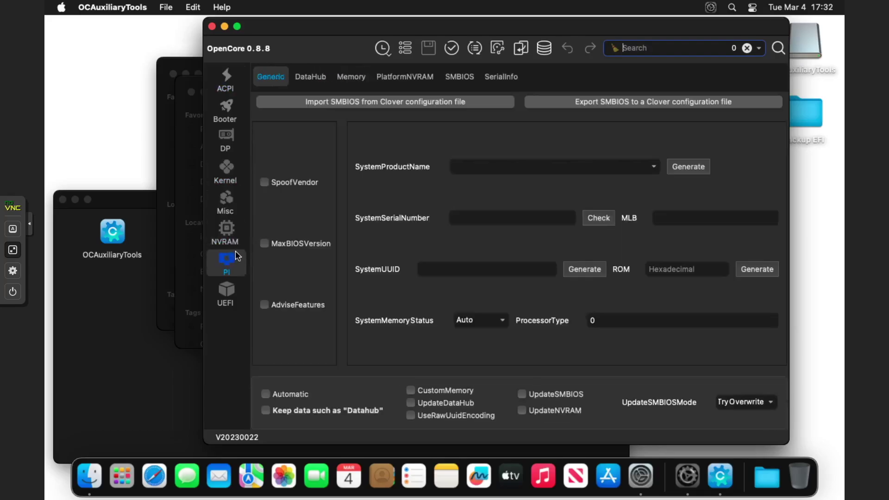
click(226, 212)
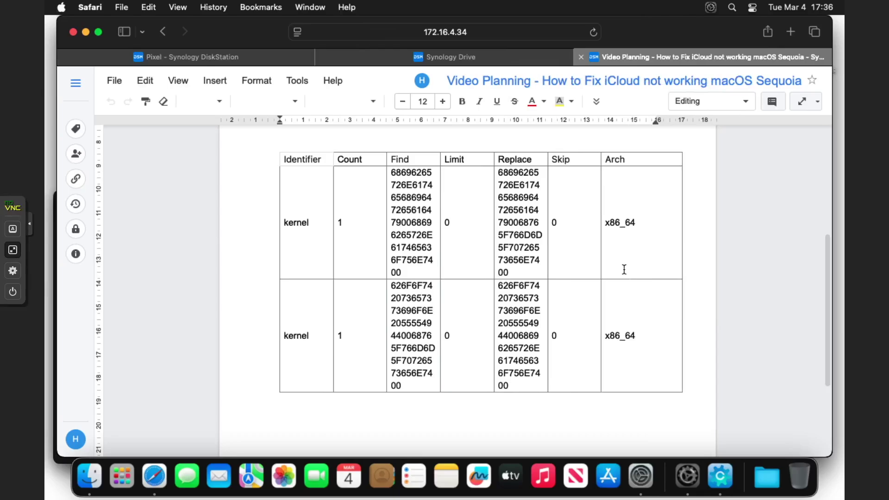
Step: After reviewing the two kernel patch rows, bring OCAuxiliaryTools back from the Dock
click(716, 483)
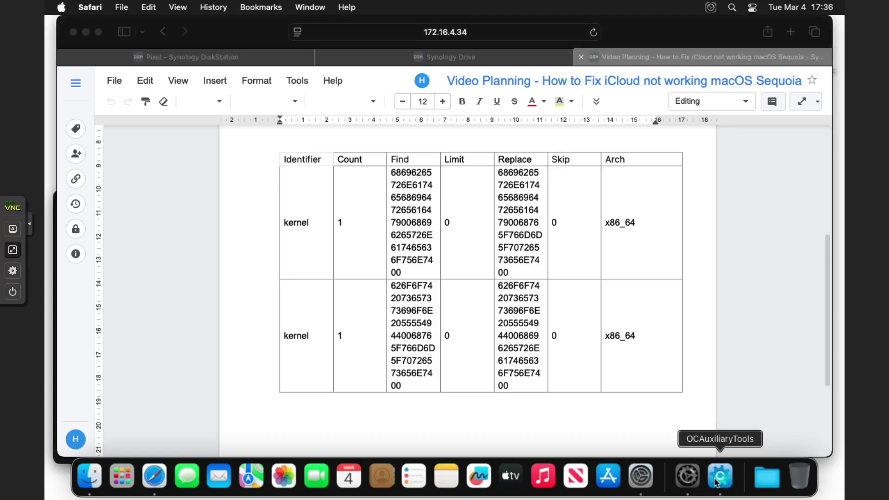
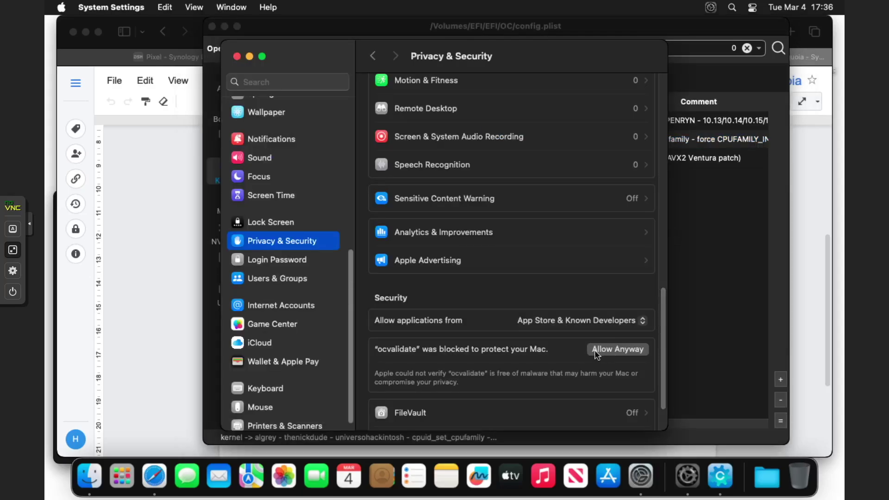
Step: Allow the blocked ocvalidate tool to run anyway in Privacy & Security
click(596, 352)
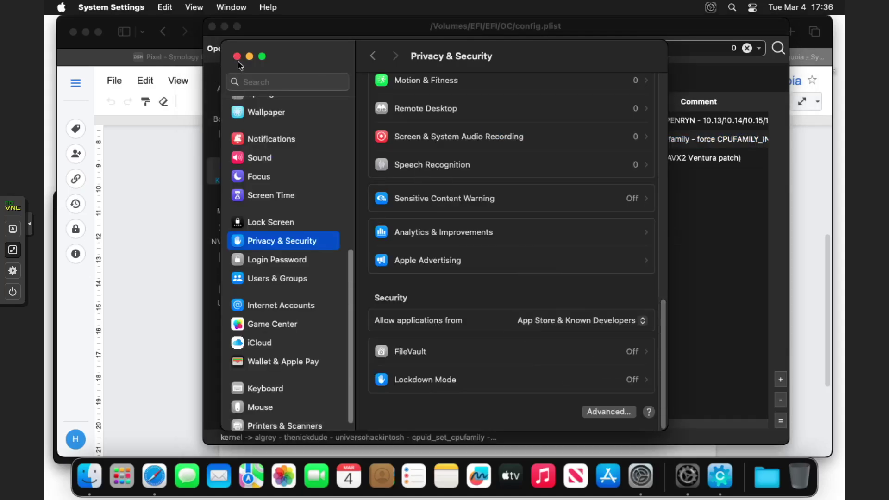
Step: Back in config.plist, add a fourth Kernel Patch entry with Identifier 'kernel'
key(super+w)
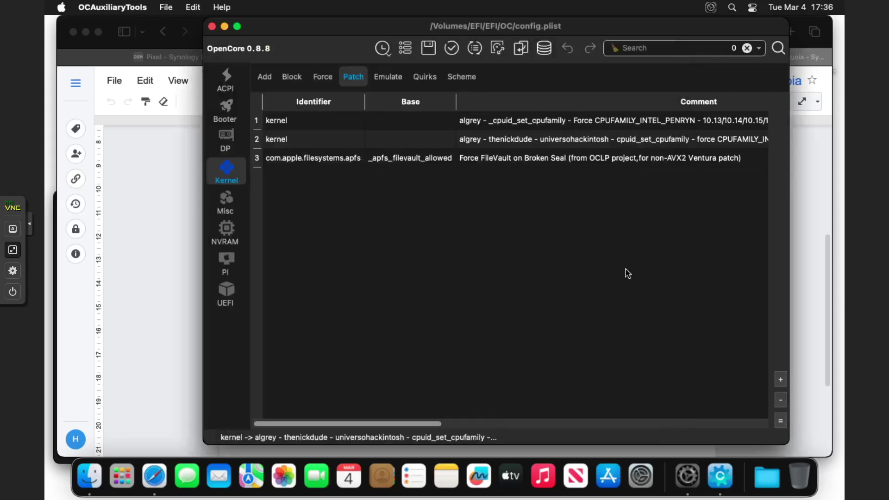
click(781, 380)
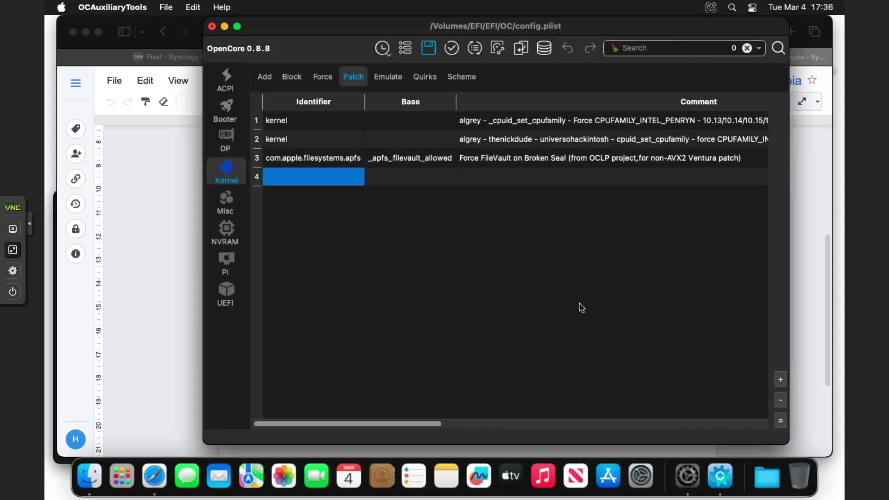
click(294, 173)
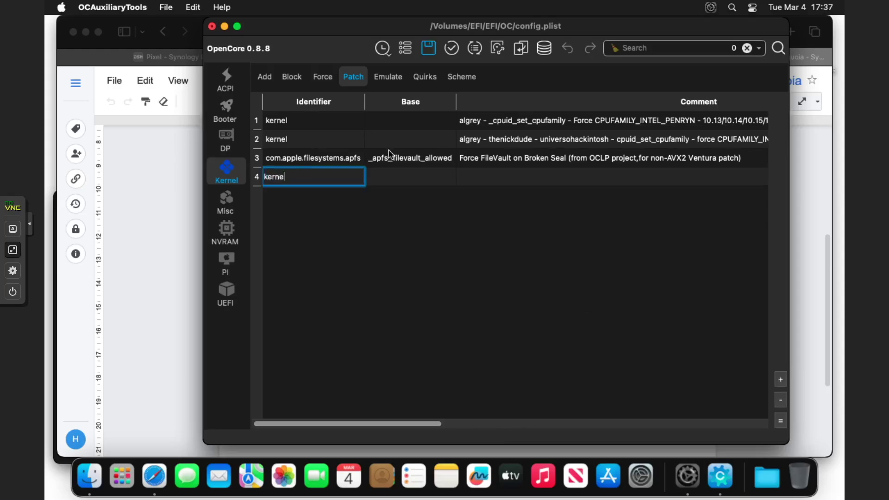
text(kernel)
click(465, 174)
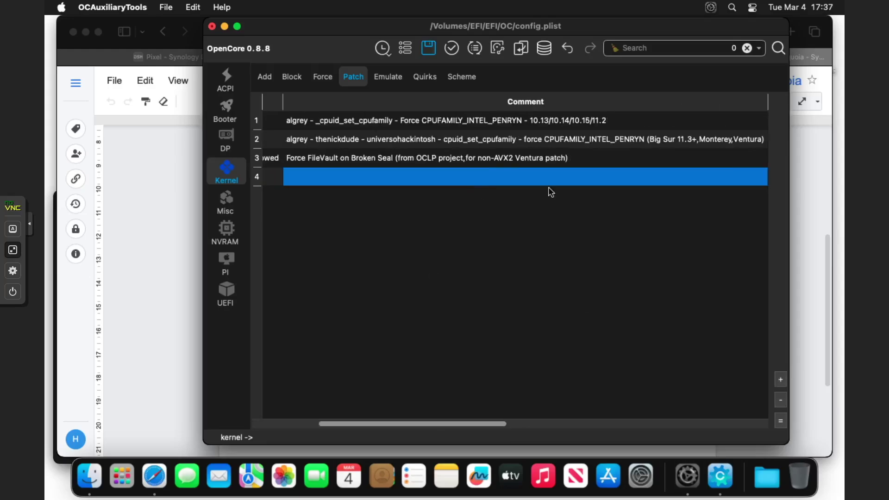
Step: Set the new patch's Count to 0
drag(388, 426, 556, 417)
click(456, 175)
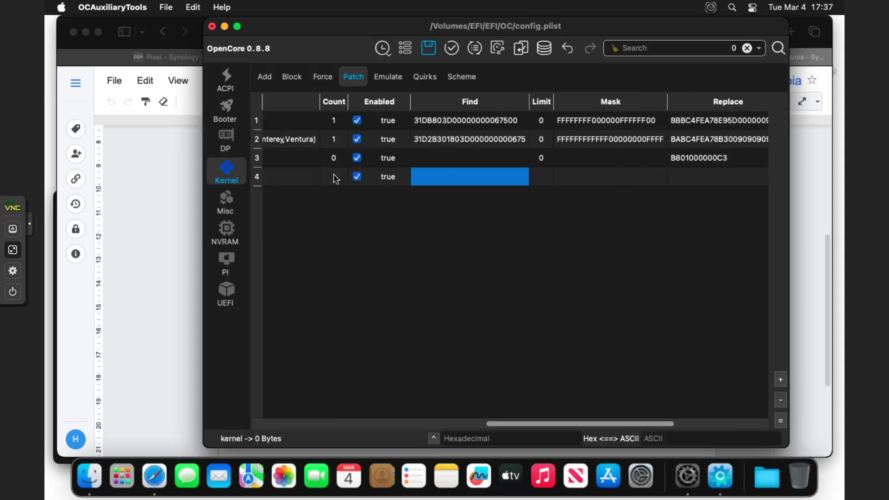
click(333, 175)
text(0)
click(428, 176)
Step: Copy the first kernel patch's Find hex from the planning document
click(118, 245)
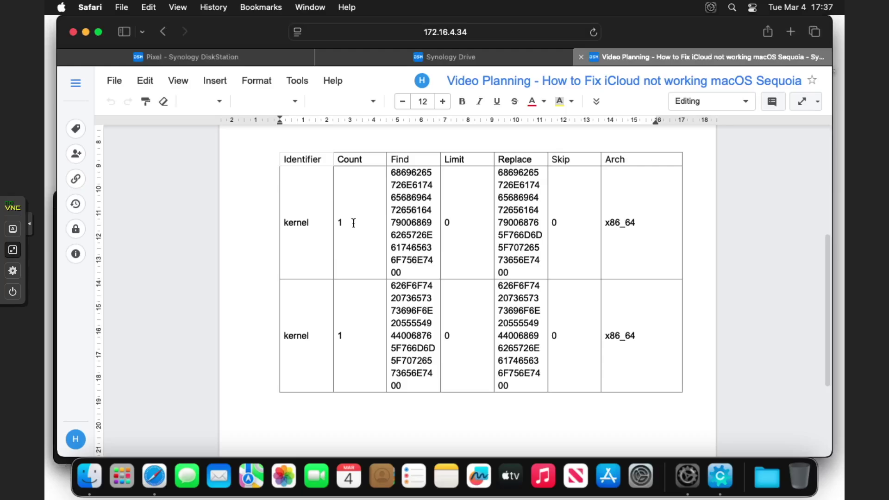
drag(394, 244, 390, 169)
right_click(403, 185)
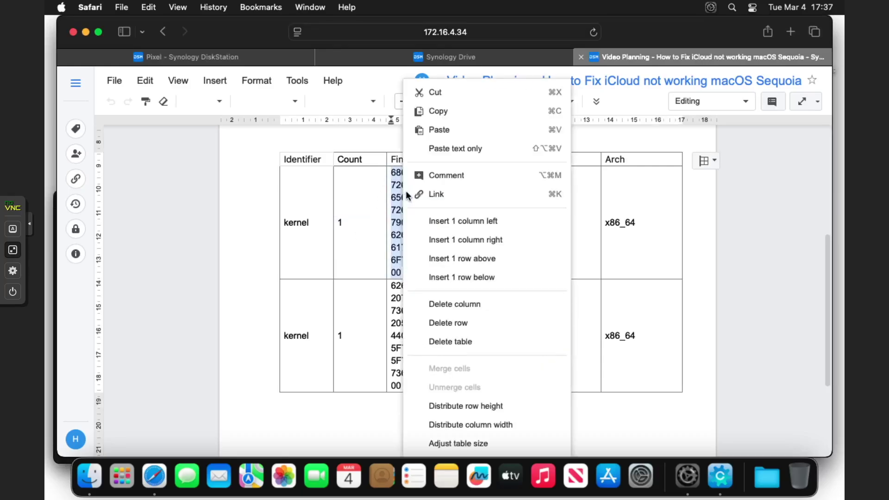
click(434, 112)
Step: Return to the config.plist editor, closing the extra untitled configuration window
click(687, 476)
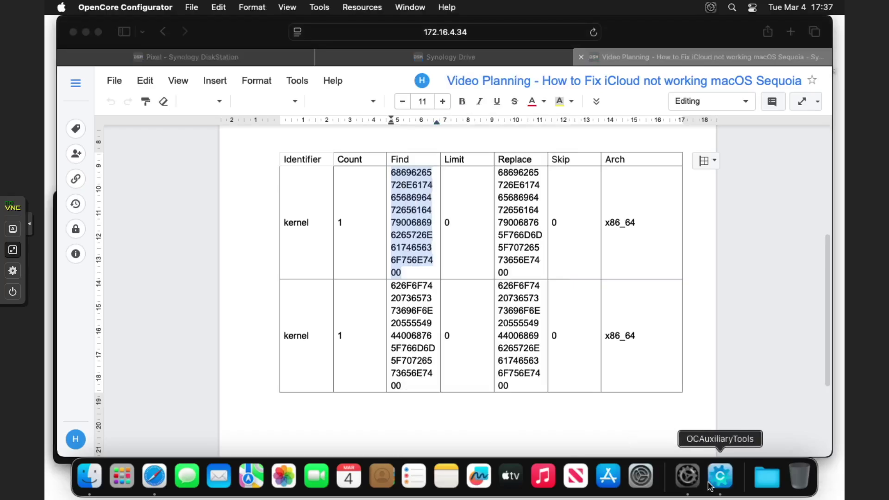
click(716, 472)
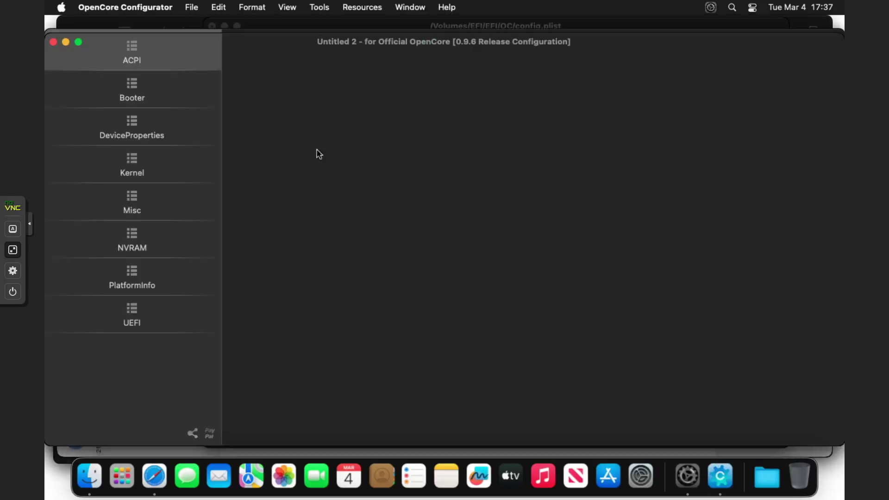
click(53, 42)
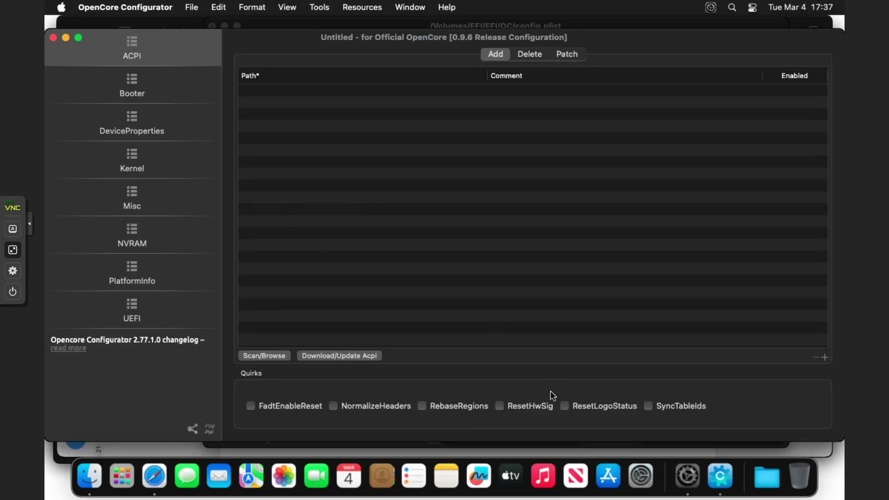
click(731, 487)
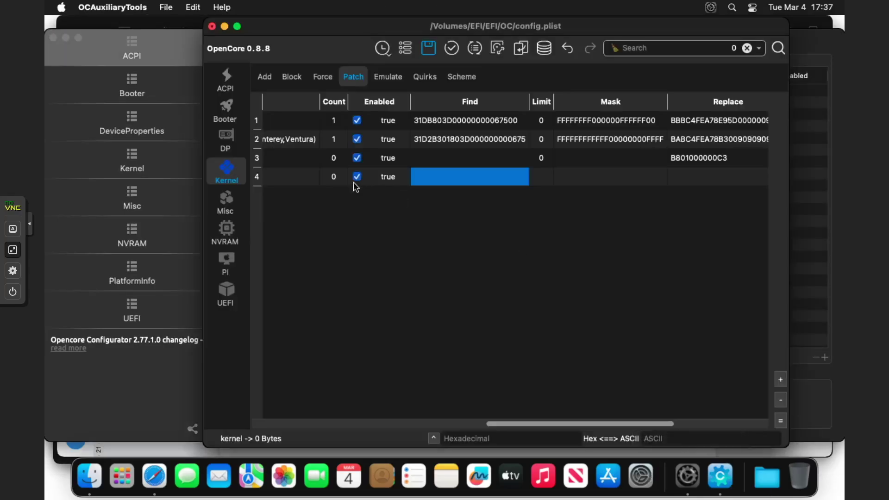
Step: Set row 4's Count to 1 and paste the copied hex into its Find field
double_click(334, 178)
text(1)
click(434, 180)
right_click(435, 179)
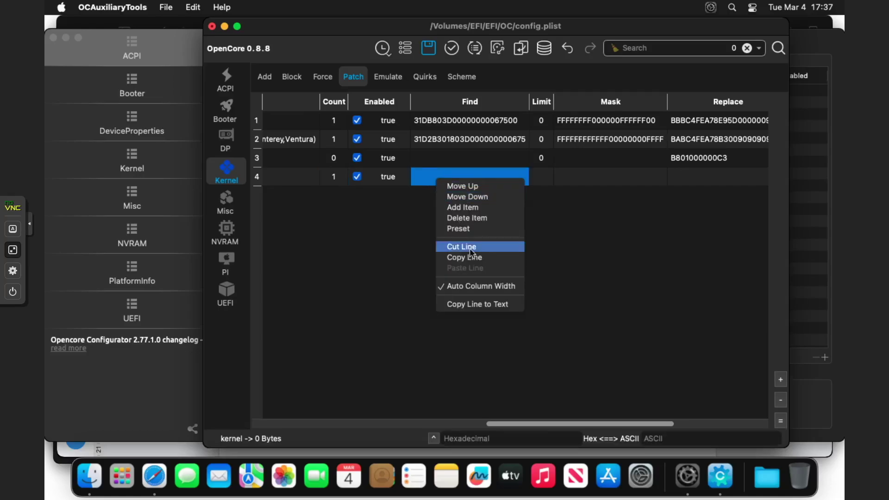
click(424, 179)
double_click(427, 178)
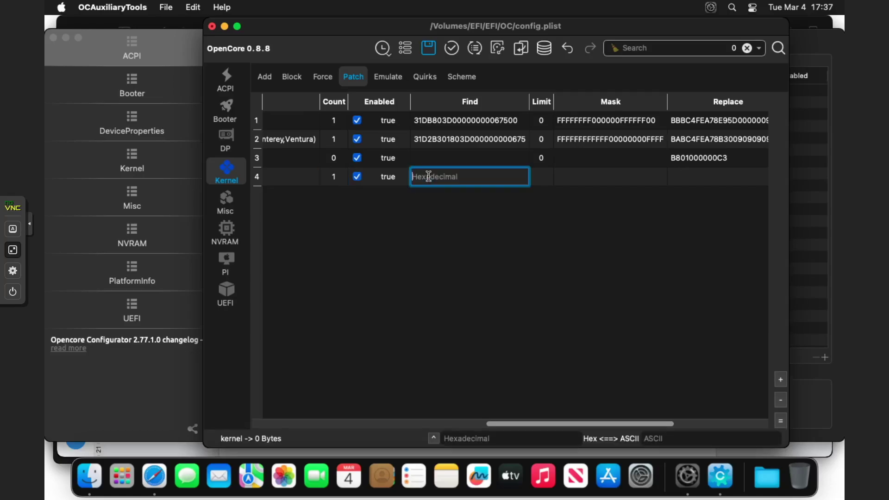
right_click(439, 178)
click(468, 236)
click(486, 371)
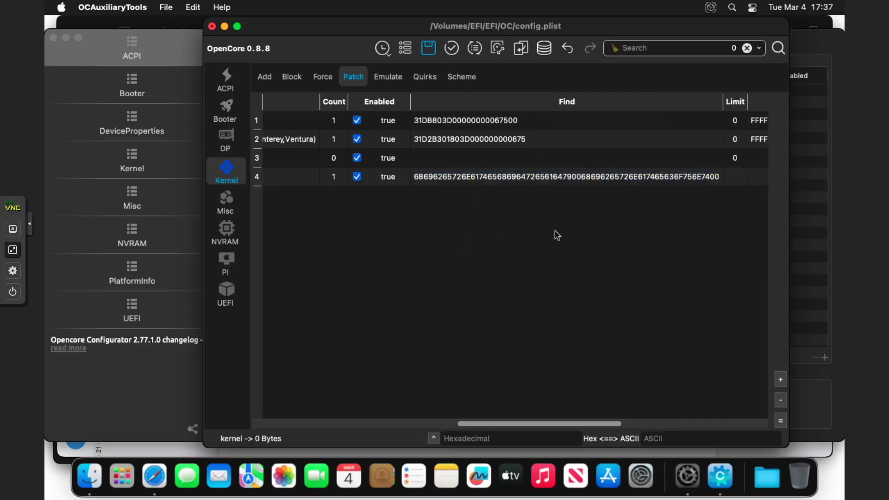
Step: Set row 4's Limit to 0
scroll(454, 343, right, 15)
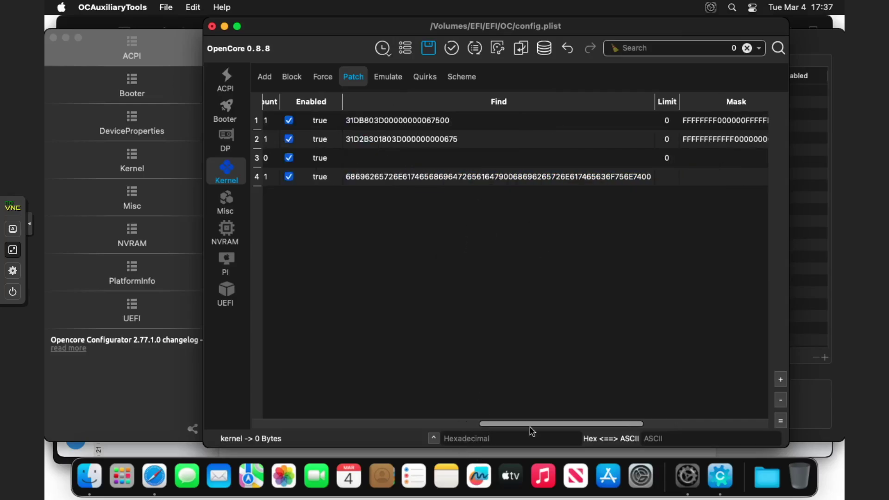
double_click(292, 179)
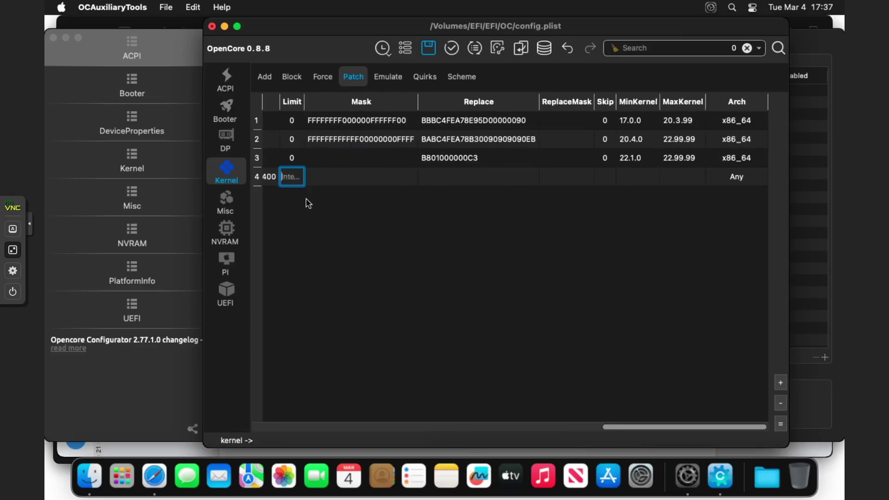
click(460, 184)
Step: Copy the first Replace hex from the planning document and paste it into row 4's Replace
click(154, 476)
drag(499, 170, 522, 269)
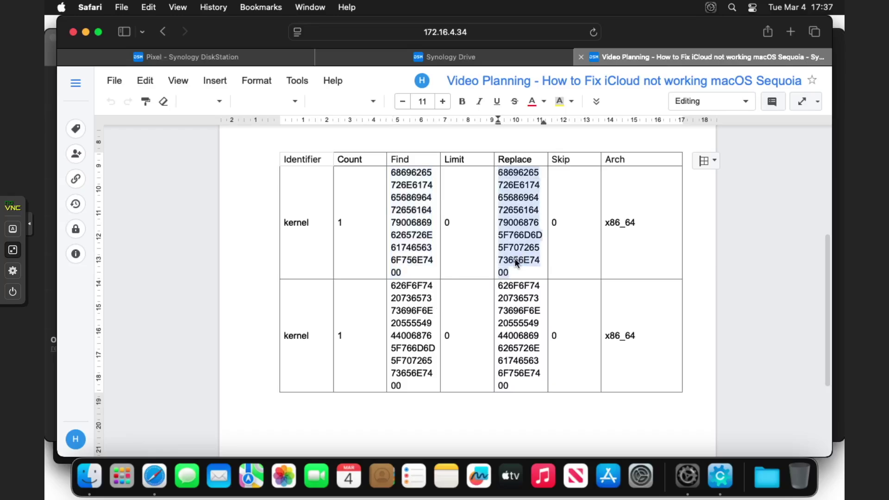
right_click(516, 261)
click(537, 116)
click(720, 476)
double_click(509, 172)
right_click(510, 172)
click(536, 230)
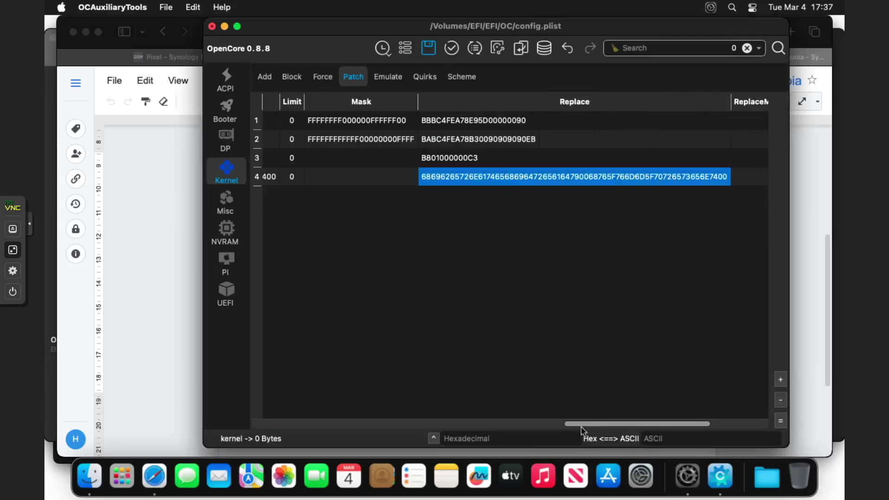
Step: Set row 4's Skip to 0
scroll(581, 427, right, 5)
double_click(602, 183)
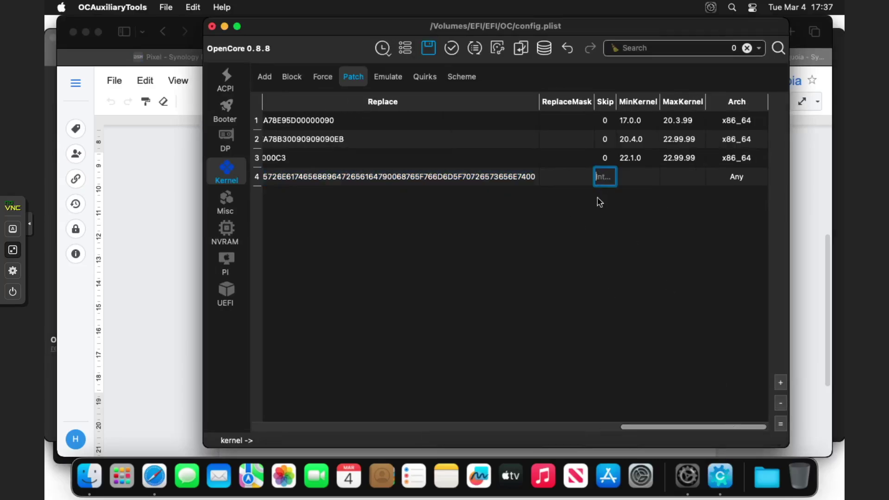
click(602, 212)
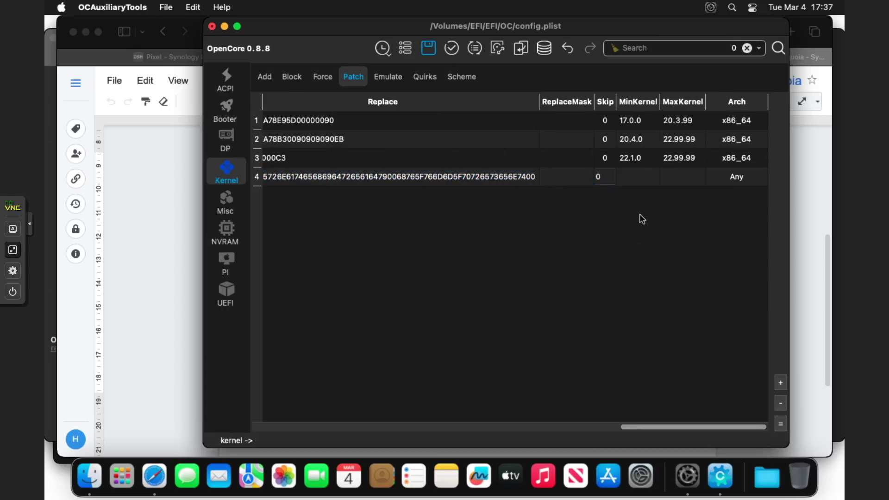
Step: Set row 4's Arch to x86_64, then paste in a fifth patch row
double_click(742, 178)
click(759, 178)
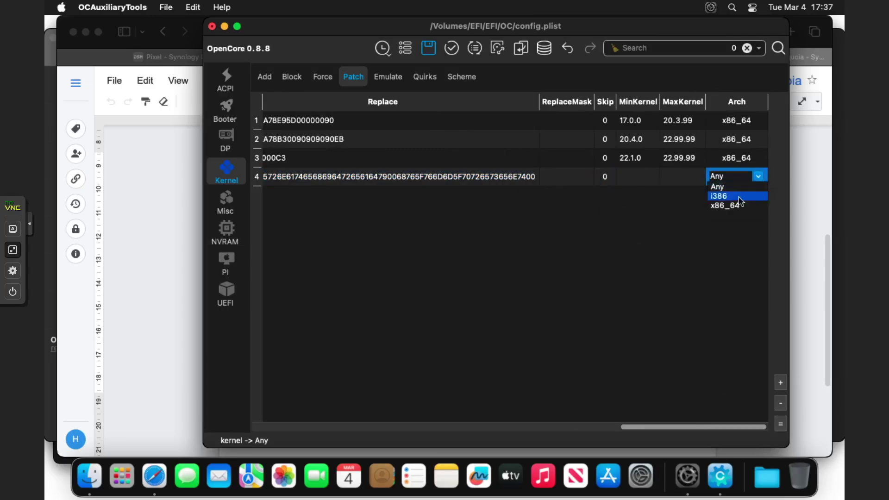
click(734, 206)
double_click(715, 176)
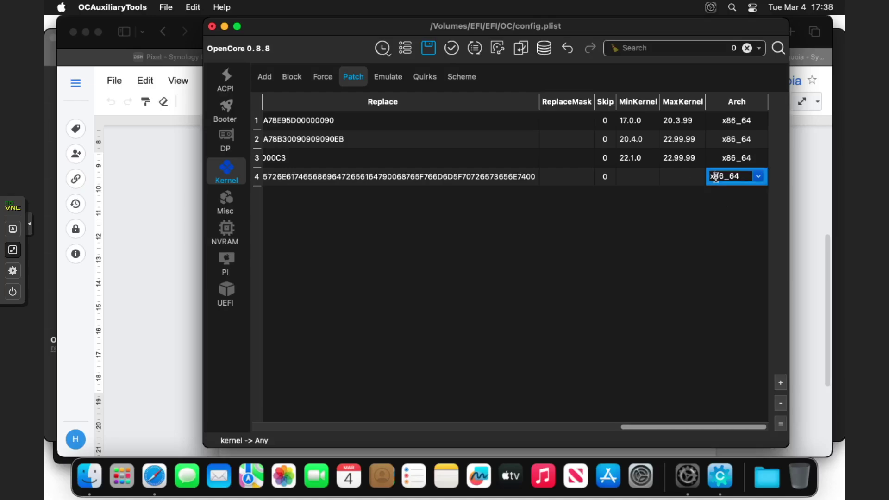
click(747, 179)
click(713, 215)
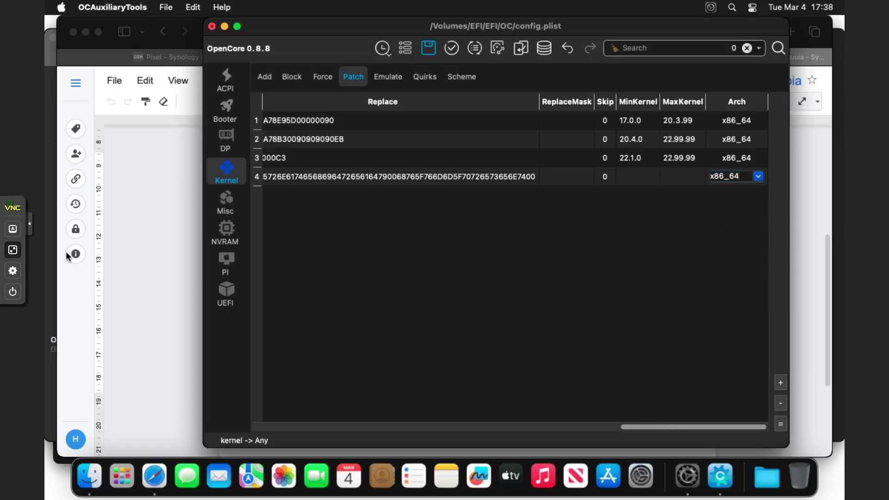
key(super+v)
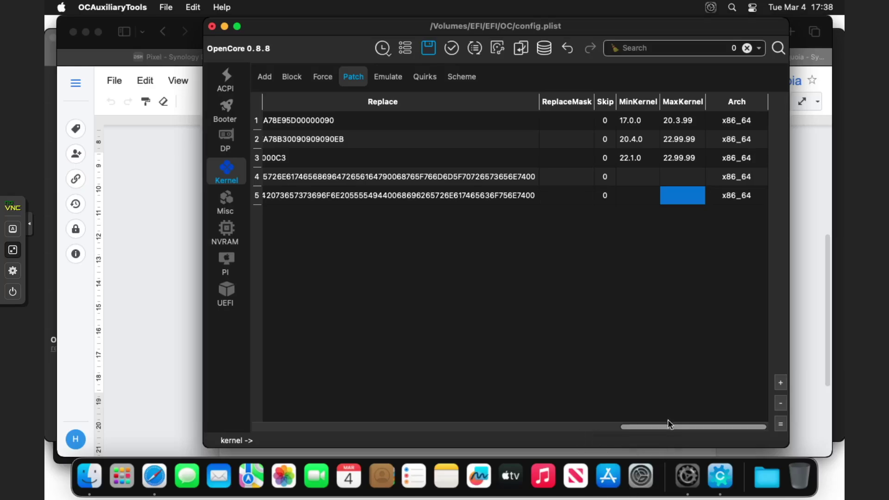
Step: Scroll the Patch table back left and save config.plist with File > Save
drag(668, 424, 250, 367)
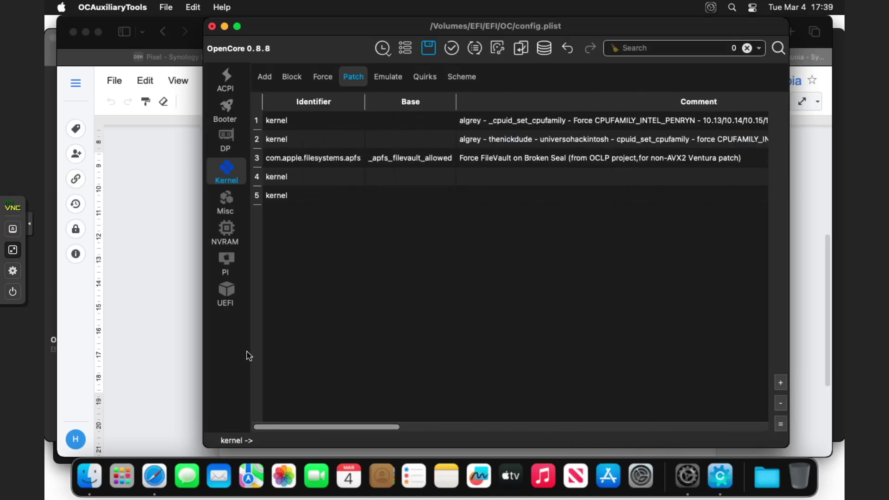
click(157, 10)
click(174, 82)
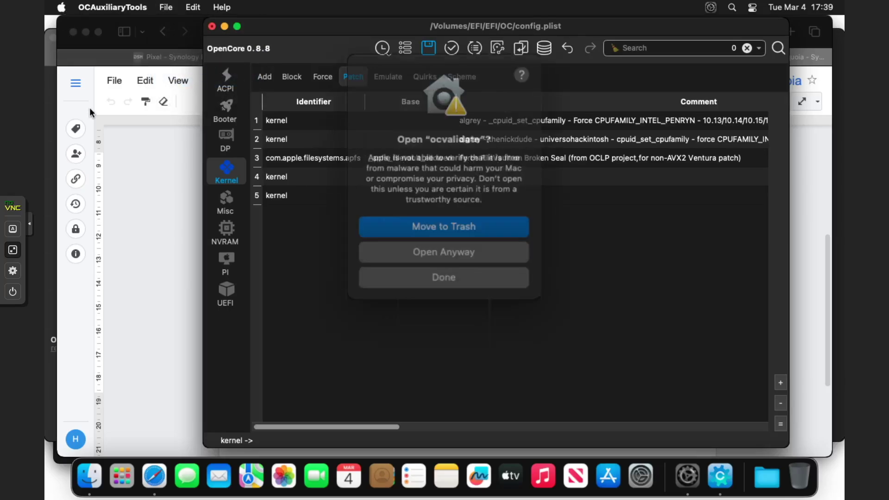
Step: Open ocvalidate anyway and dismiss the administrator password prompt
click(426, 241)
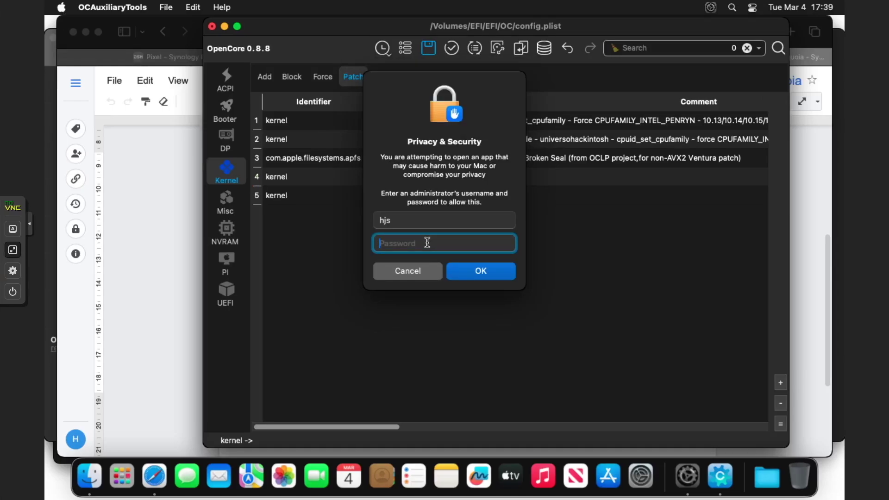
key(Escape)
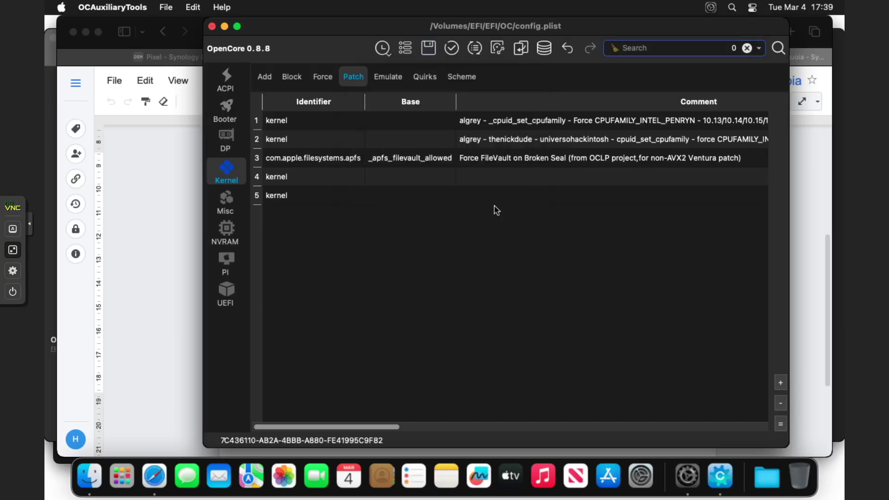
click(62, 20)
Step: Restart the Mac from the Apple menu and confirm the restart
click(62, 9)
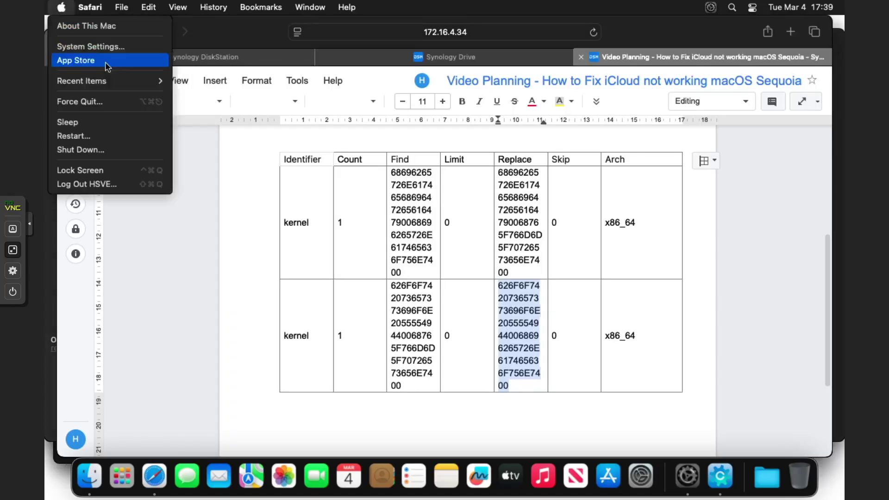
click(199, 170)
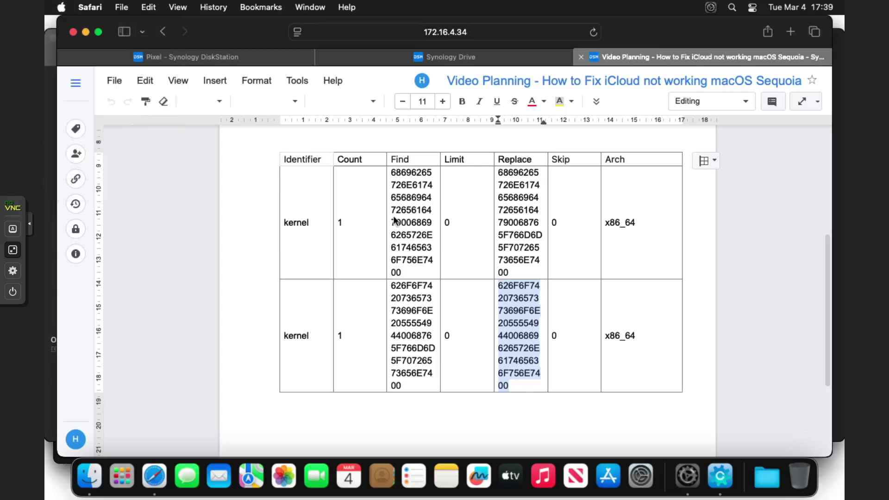
click(556, 193)
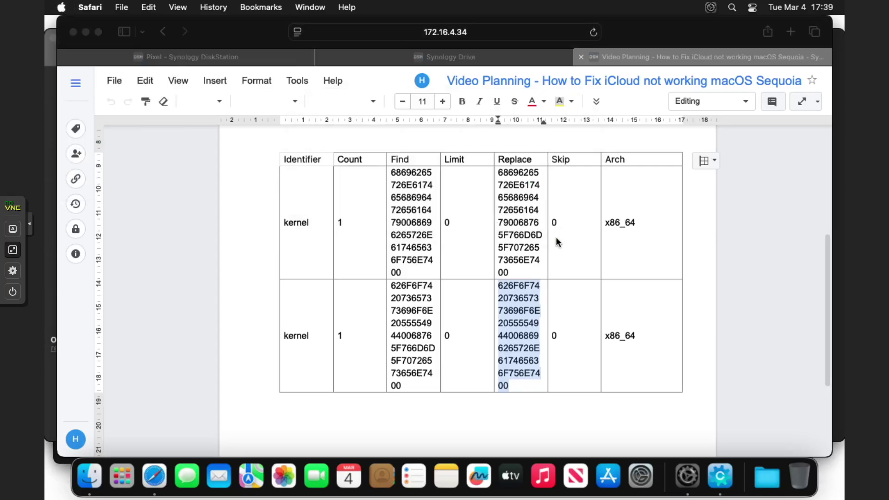
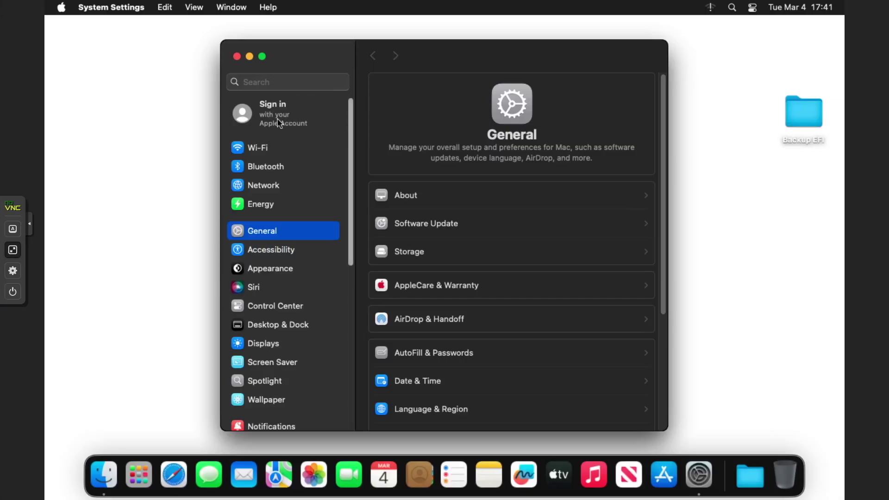
Step: Sign in to the Apple Account with the account e-mail and password
click(280, 124)
text(s)
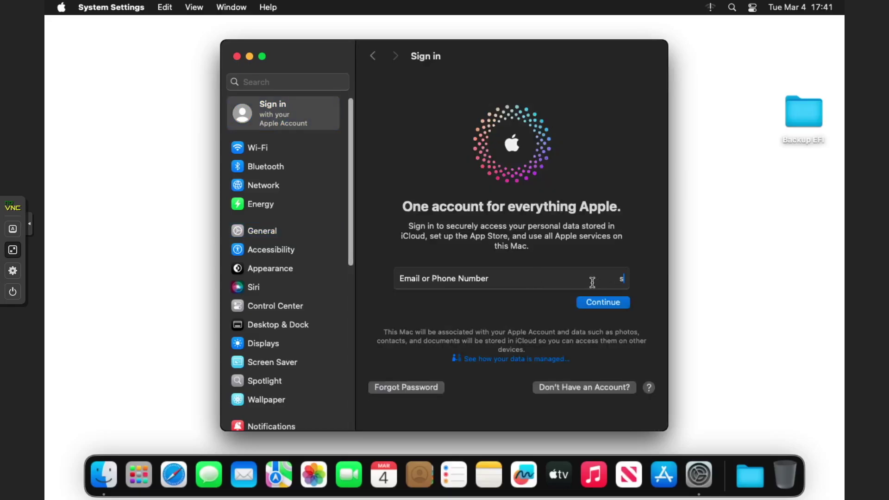
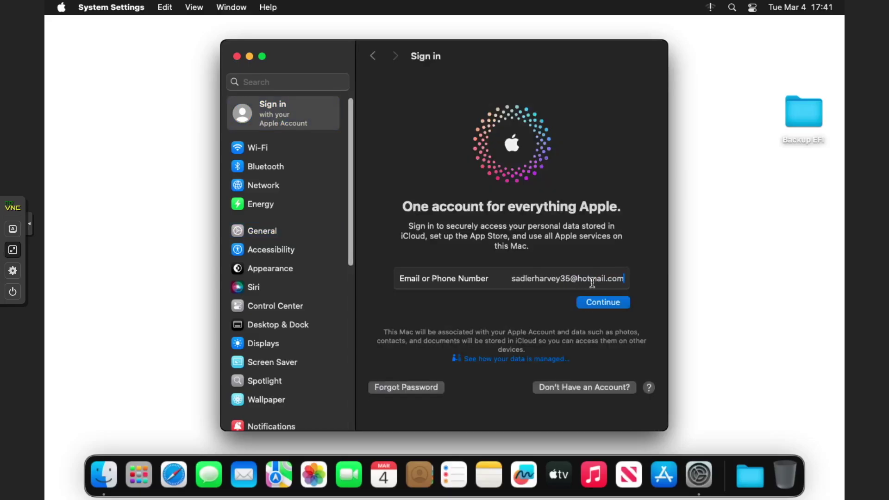
key(Return)
text(••••••••••••)
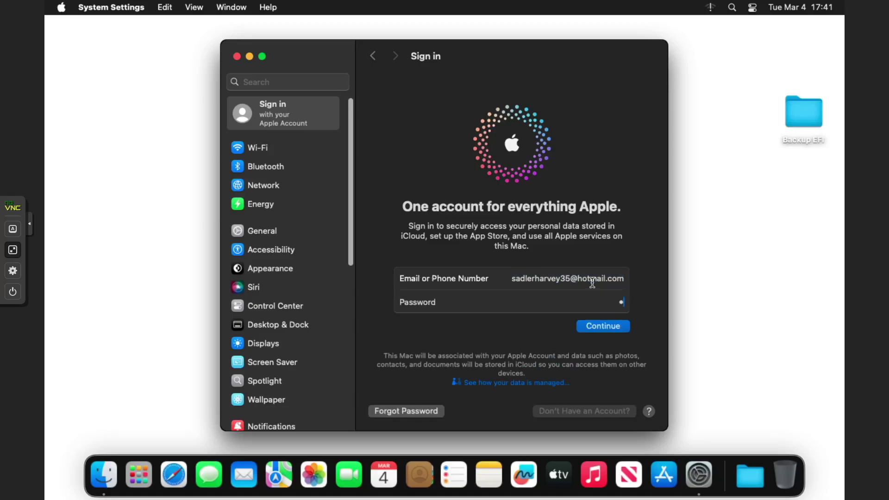
text(•)
key(Return)
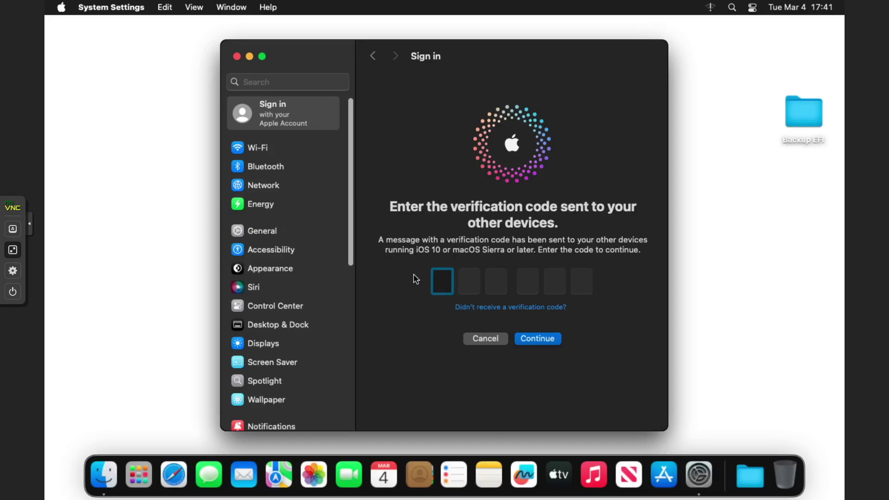
Step: Request a new verification code and enter it
click(489, 308)
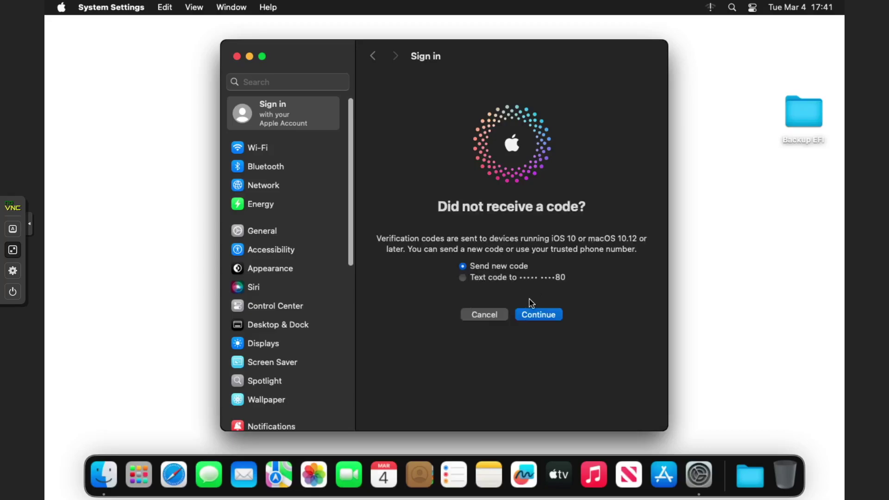
click(559, 315)
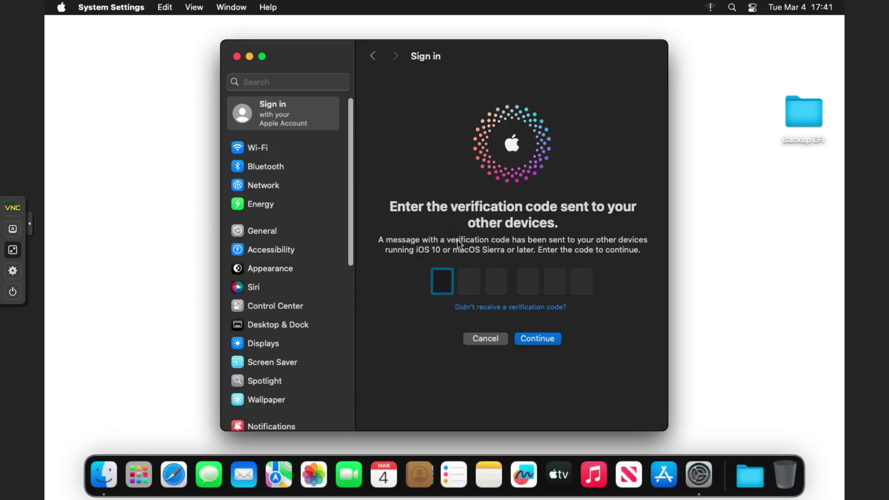
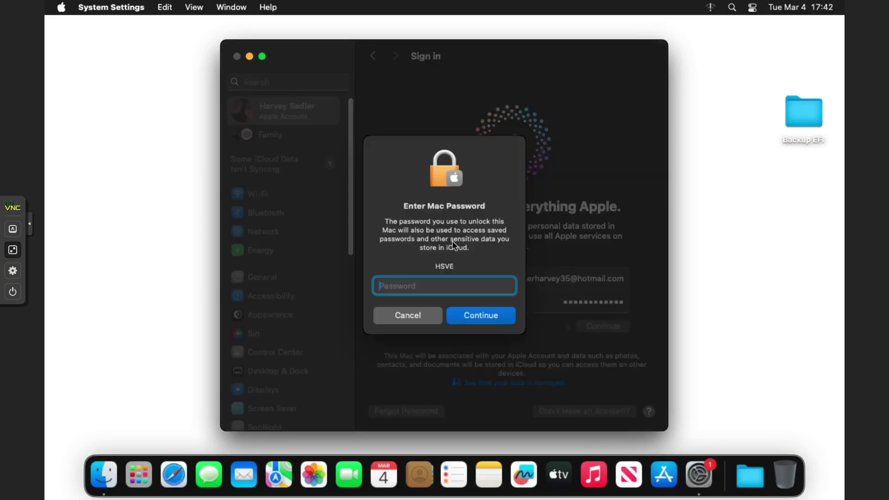
Step: Enter the Mac password to finish the Apple Account setup
text(•••••••••)
key(Return)
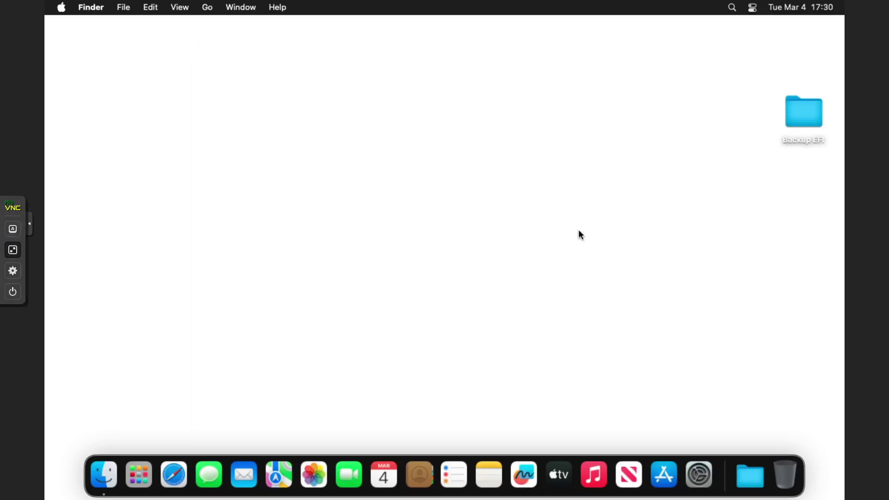
Step: Launch OpenCore Configurator from the Downloads > Get Started > Tools folder
click(104, 474)
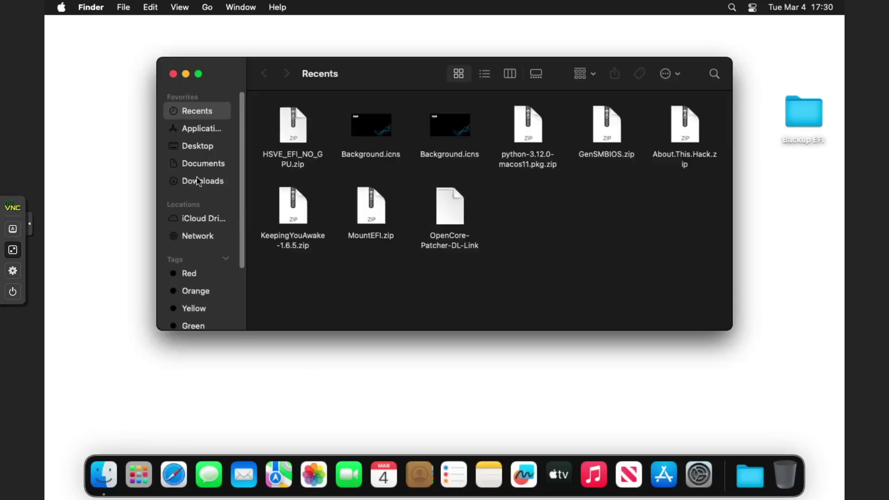
click(200, 181)
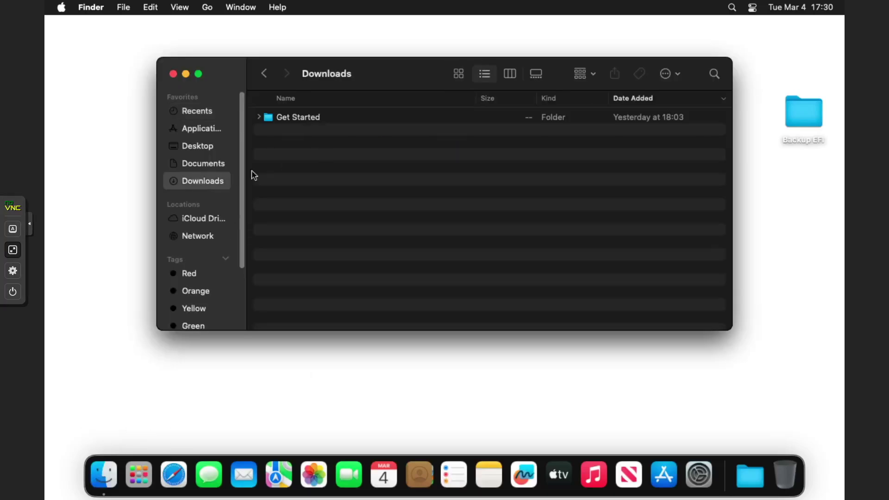
double_click(299, 118)
click(295, 130)
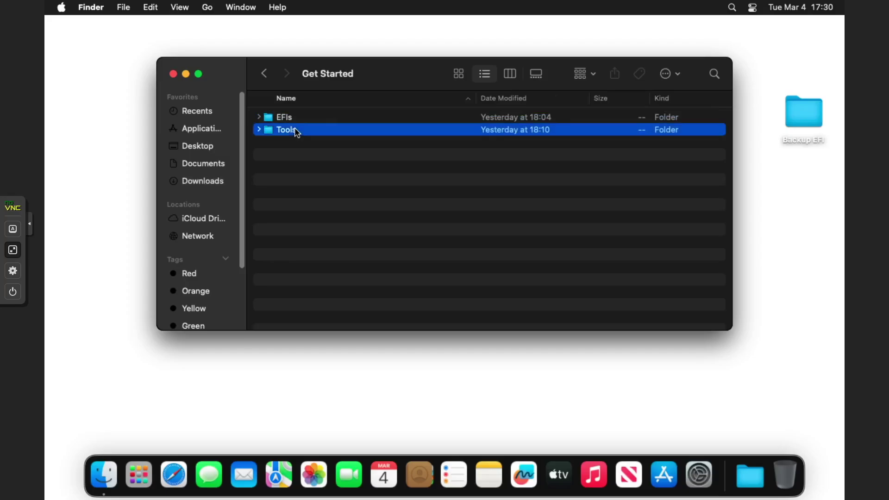
right_click(324, 256)
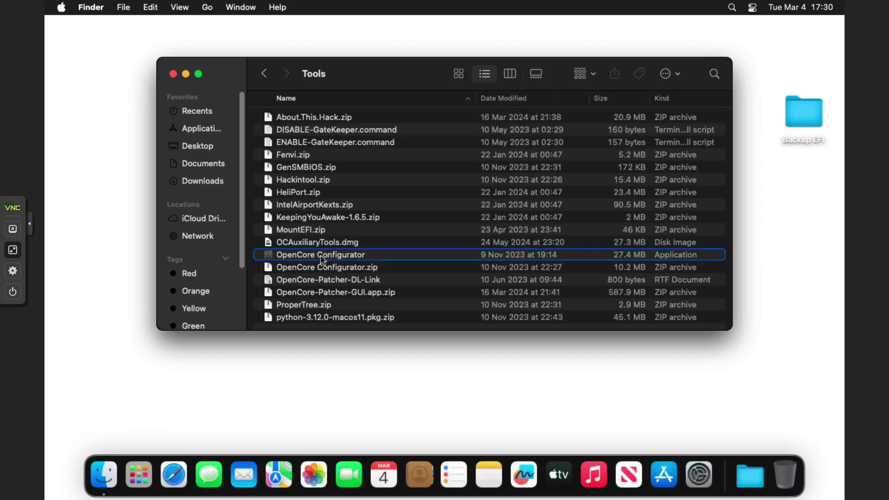
click(343, 190)
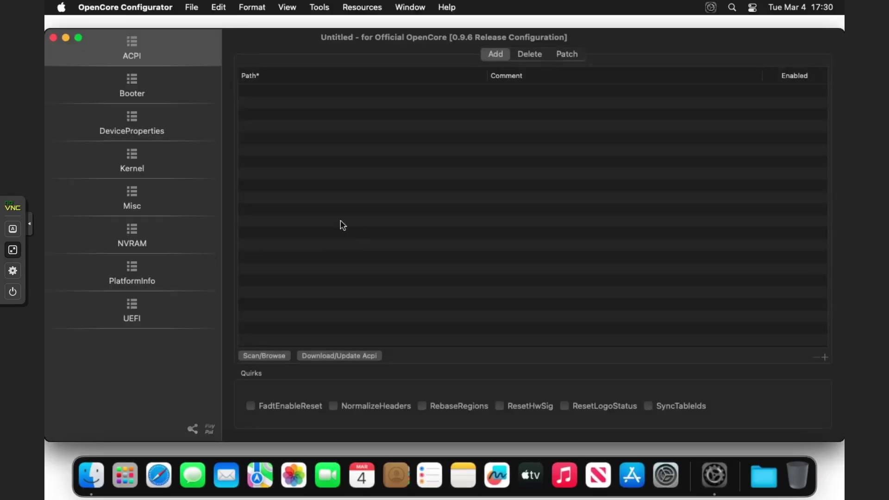
Step: Show the Kernel > Patch table and start the Mount EFI tool
click(136, 161)
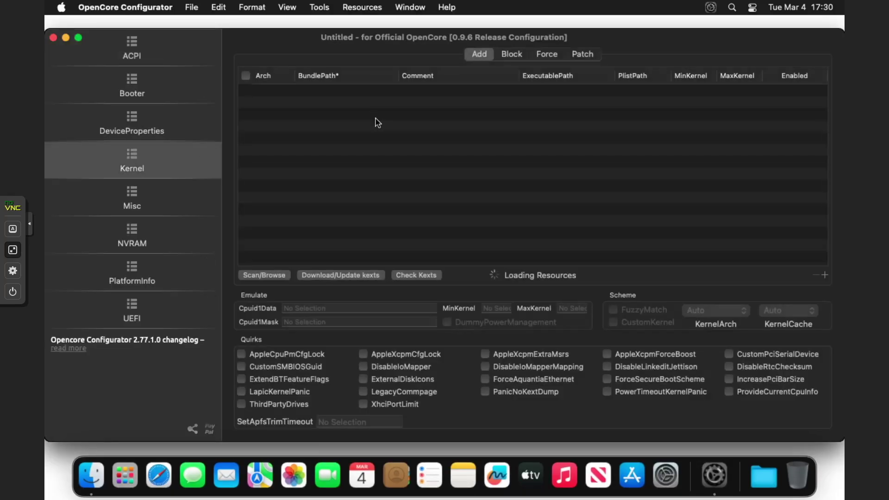
click(599, 57)
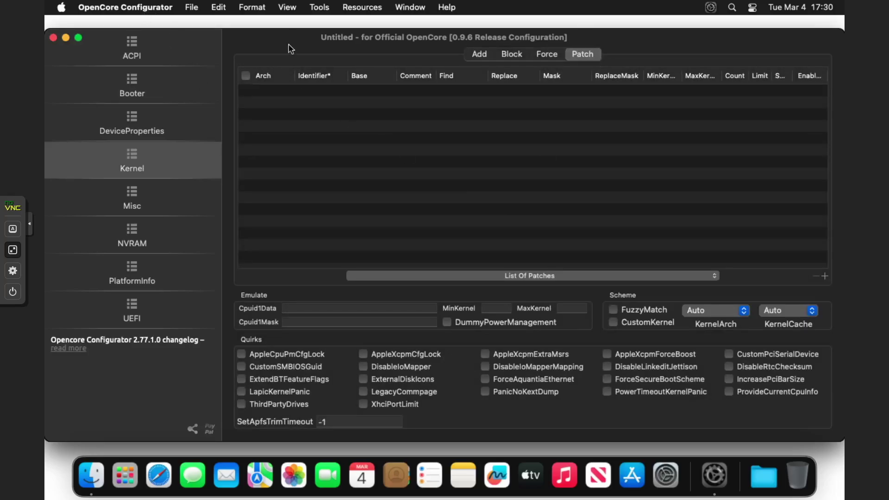
click(325, 11)
click(324, 18)
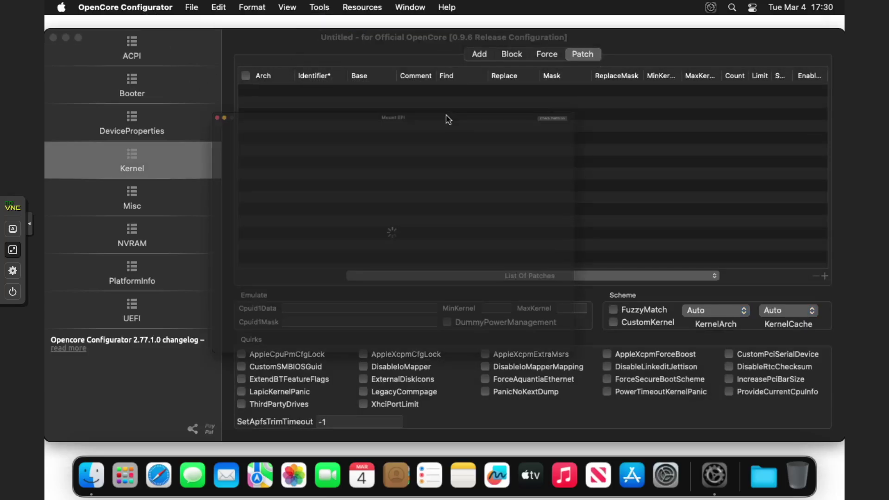
Step: Mount the EFI partition with the administrator password and open it in Finder
click(652, 311)
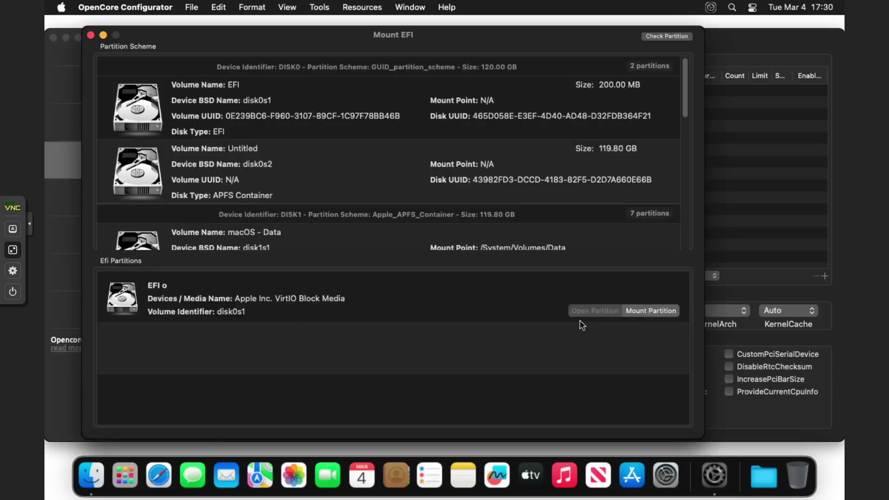
text(**********)
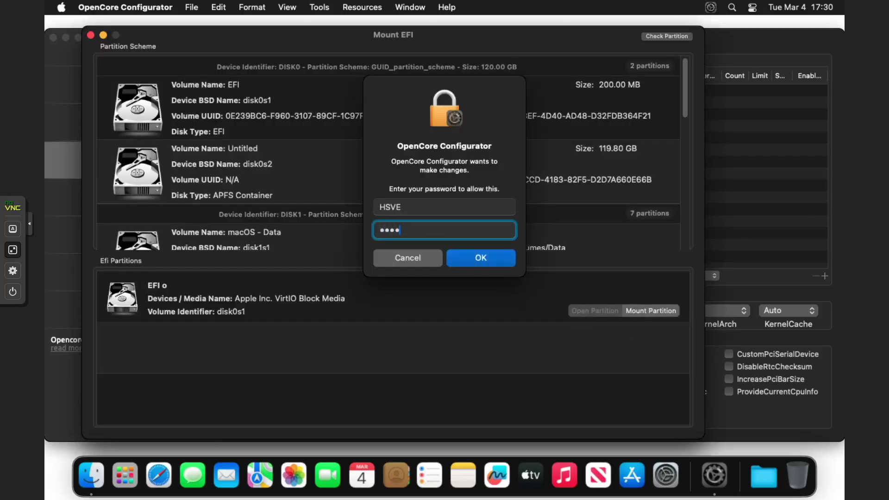
key(Return)
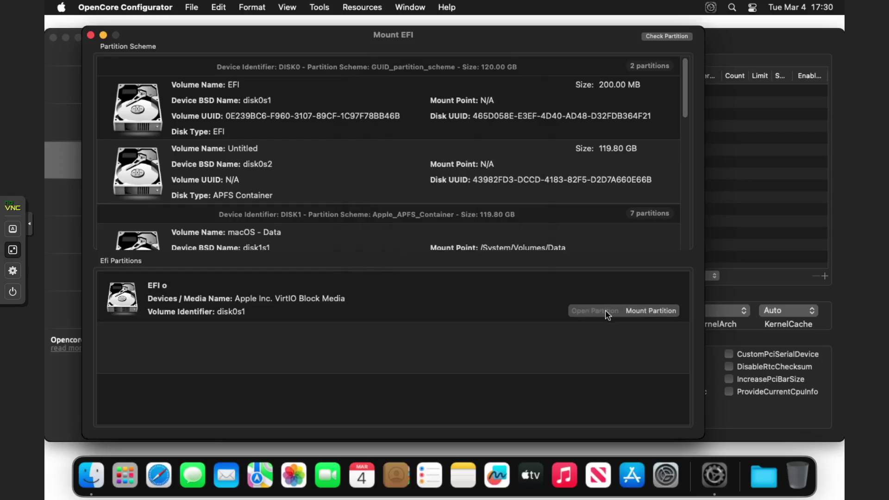
click(601, 311)
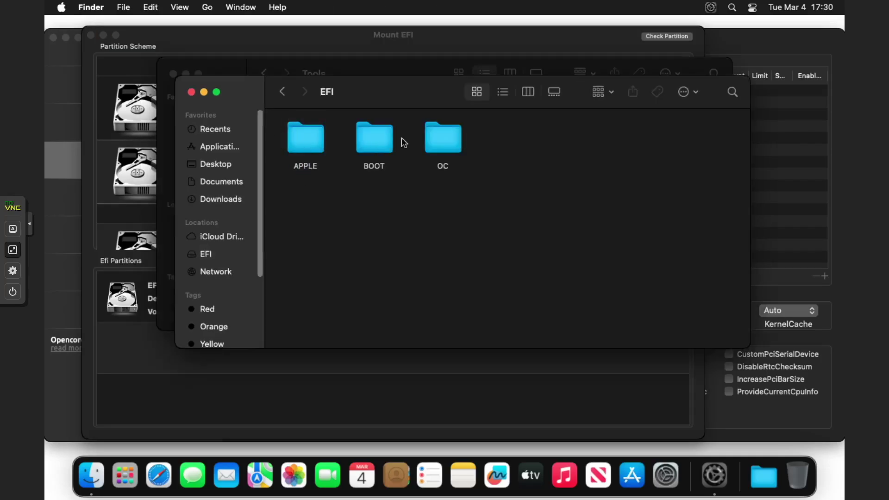
Step: Open config.plist from the EFI's OC folder and close the Mount EFI window
click(448, 144)
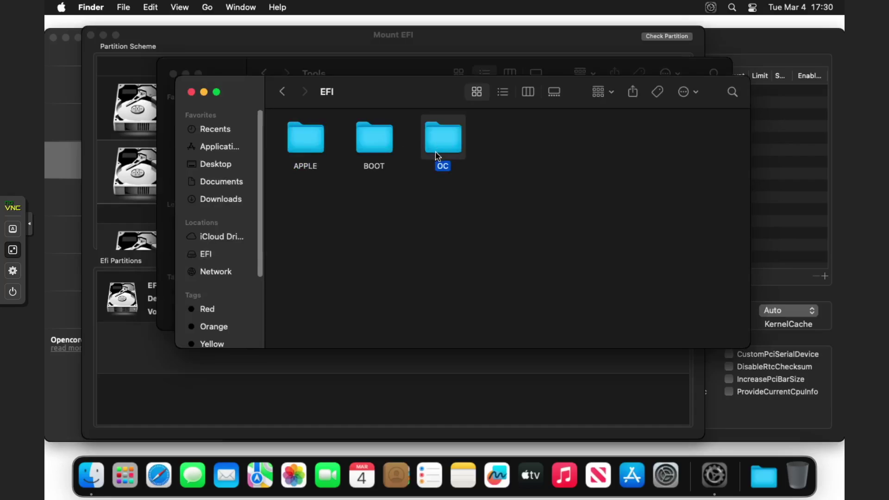
double_click(437, 156)
click(382, 156)
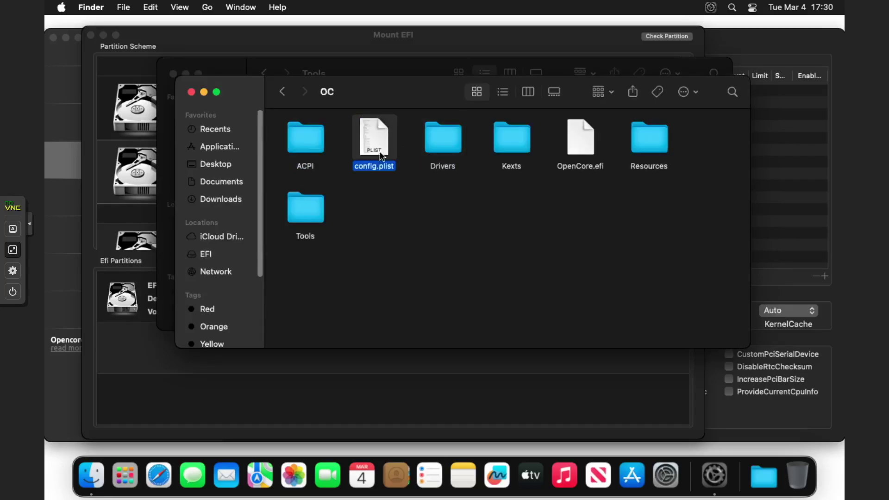
double_click(381, 156)
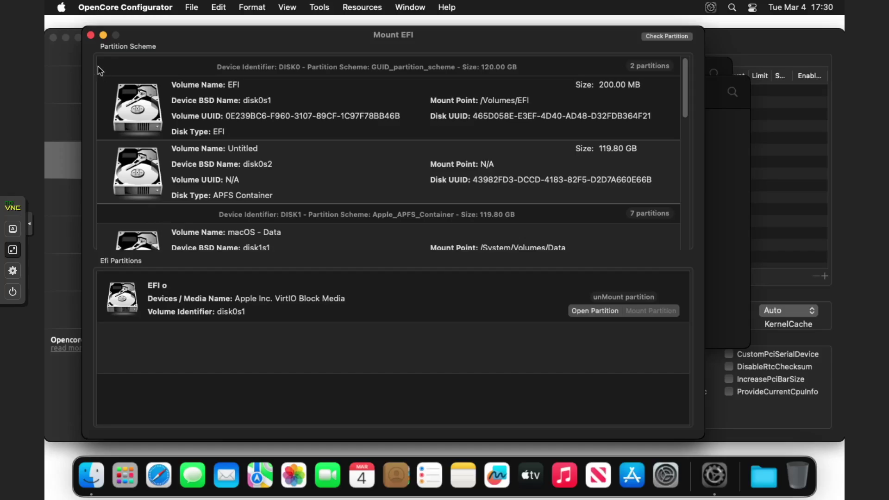
click(91, 35)
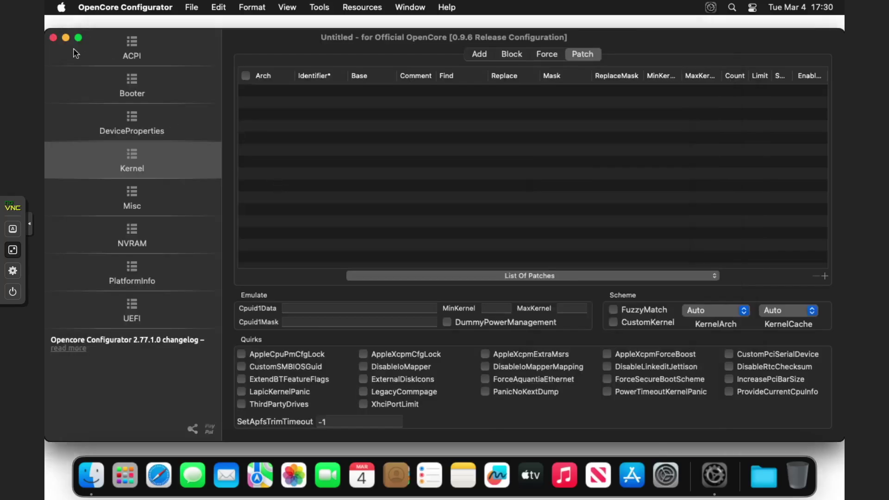
Step: Close OpenCore Configurator and select OCAuxiliaryTools.dmg in the Tools folder
click(53, 37)
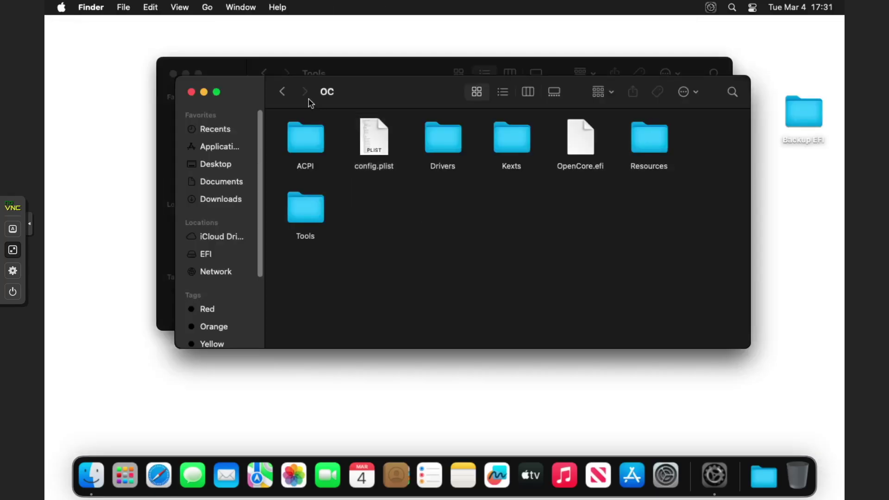
click(292, 64)
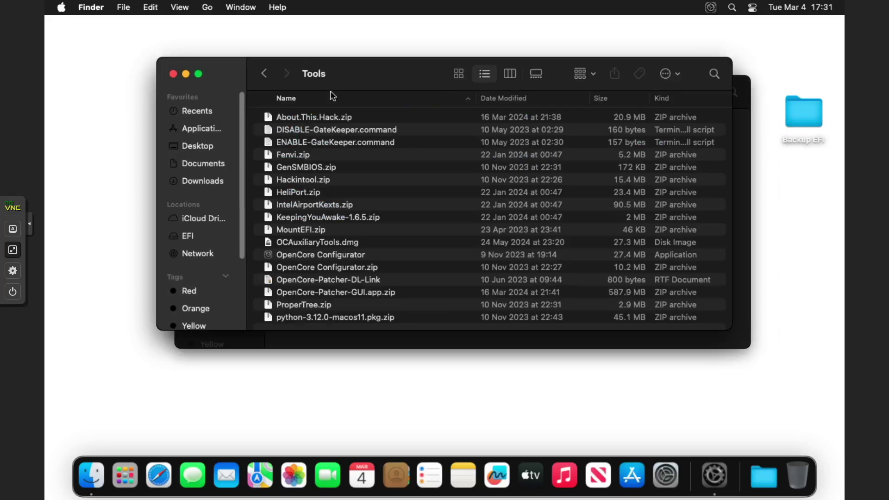
click(290, 244)
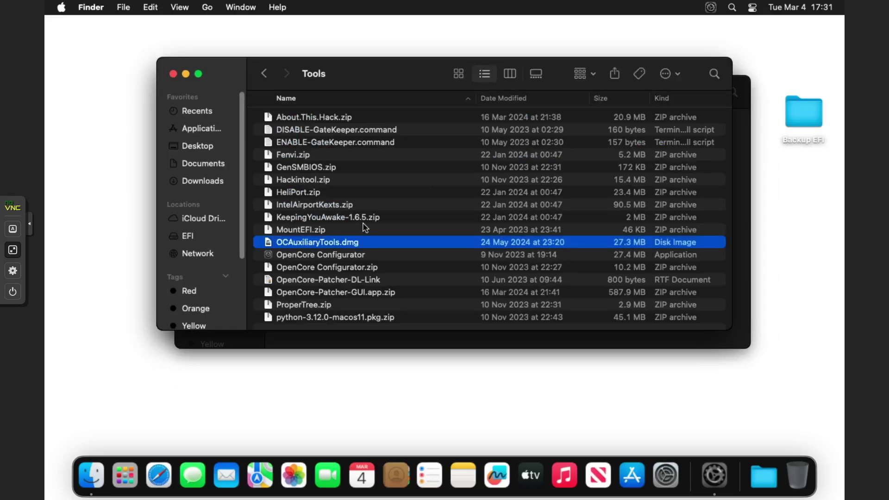
Step: Try launching OCAuxiliaryTools and dismiss the 'Not Opened' malware warning
right_click(246, 123)
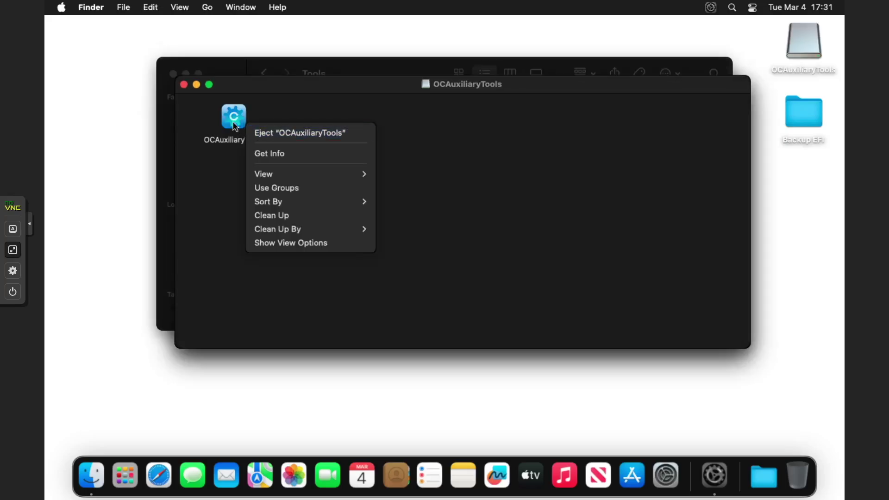
click(236, 127)
right_click(240, 129)
click(250, 127)
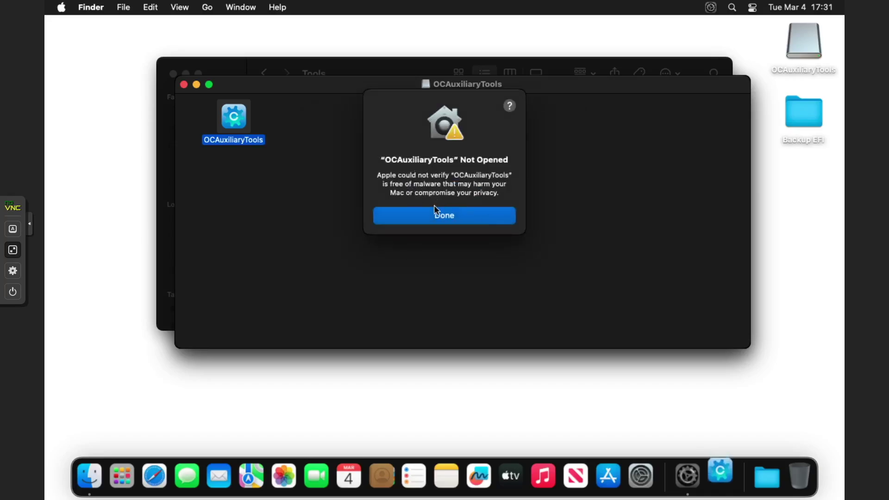
click(436, 214)
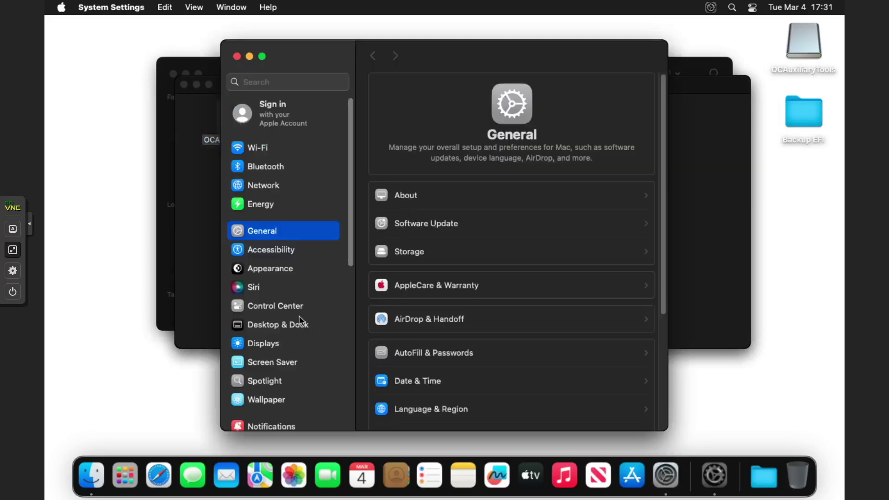
Step: Open Privacy & Security and scroll down to its security section
scroll(292, 315, down, 10)
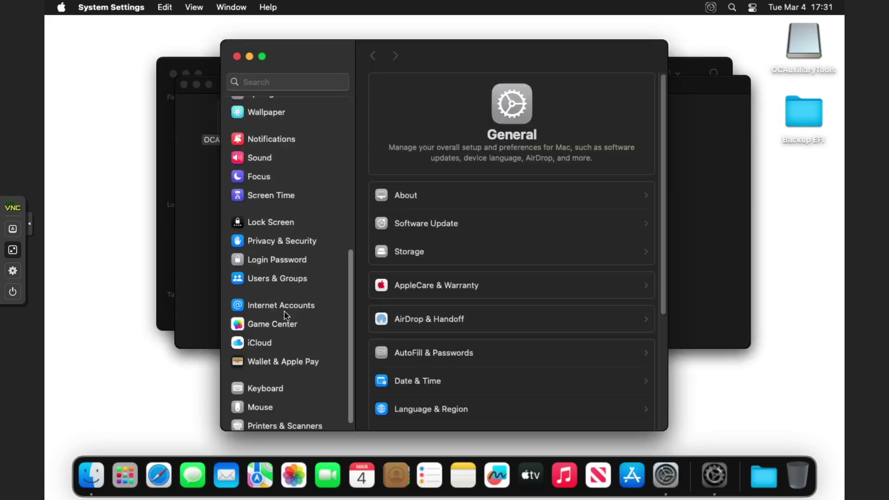
click(266, 247)
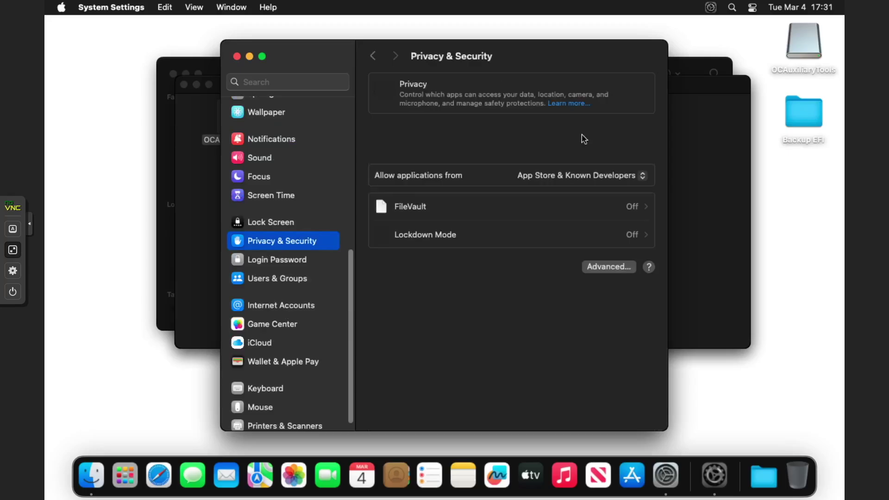
scroll(557, 234, down, 12)
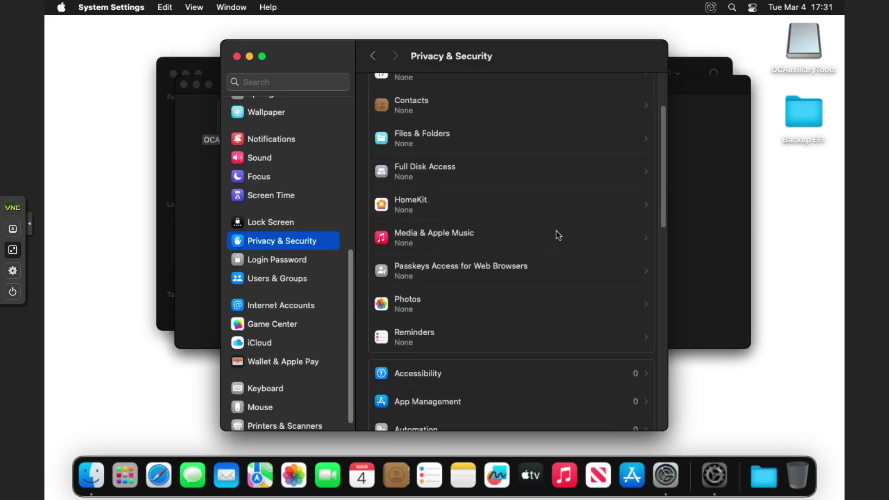
scroll(572, 238, down, 3)
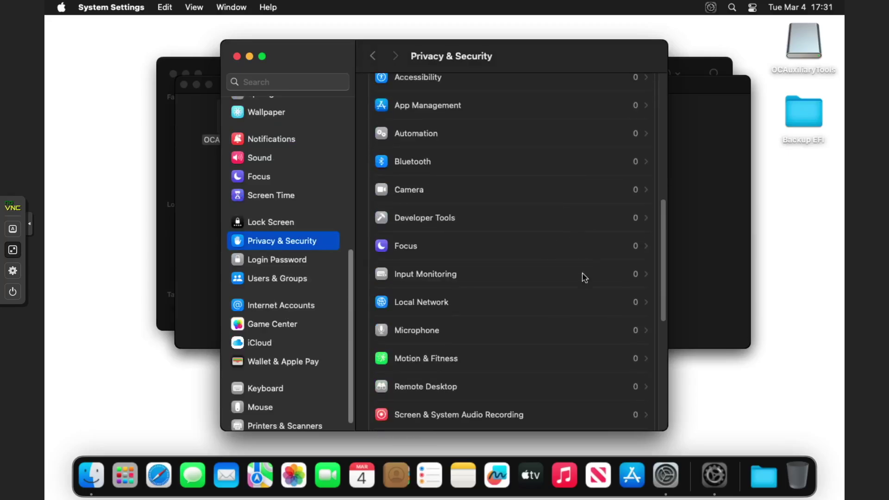
drag(664, 307, 664, 337)
scroll(621, 392, down, 6)
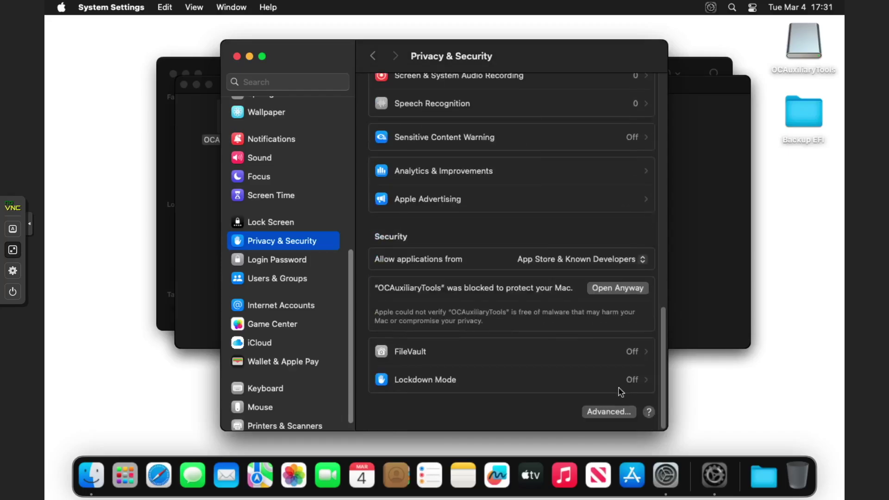
Step: Allow OCAuxiliaryTools with Open Anyway and the admin password, then allow macserial too
click(619, 290)
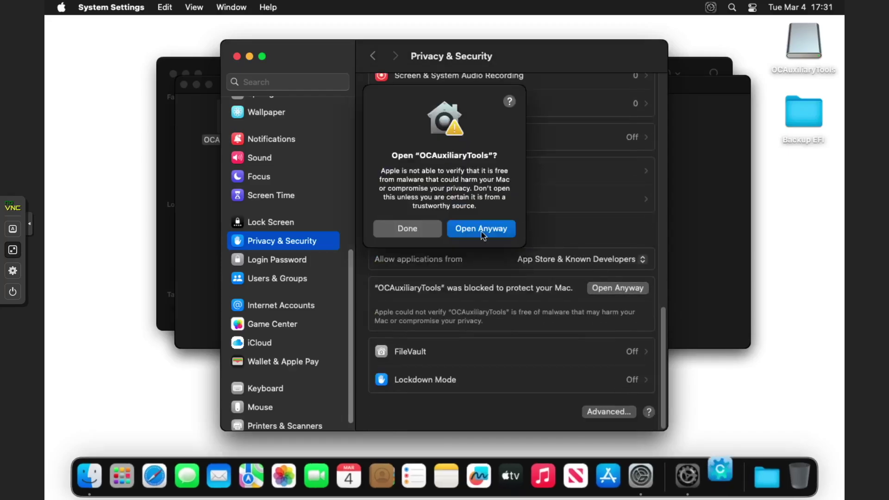
click(511, 229)
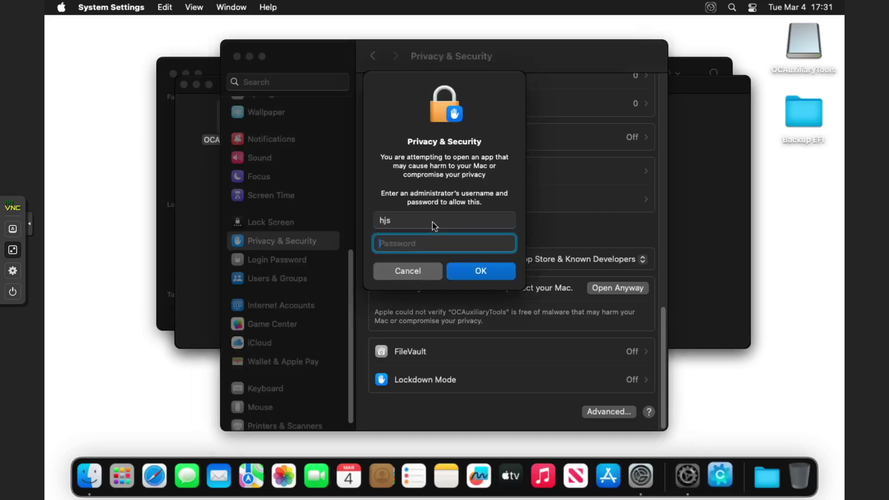
text(********)
key(Return)
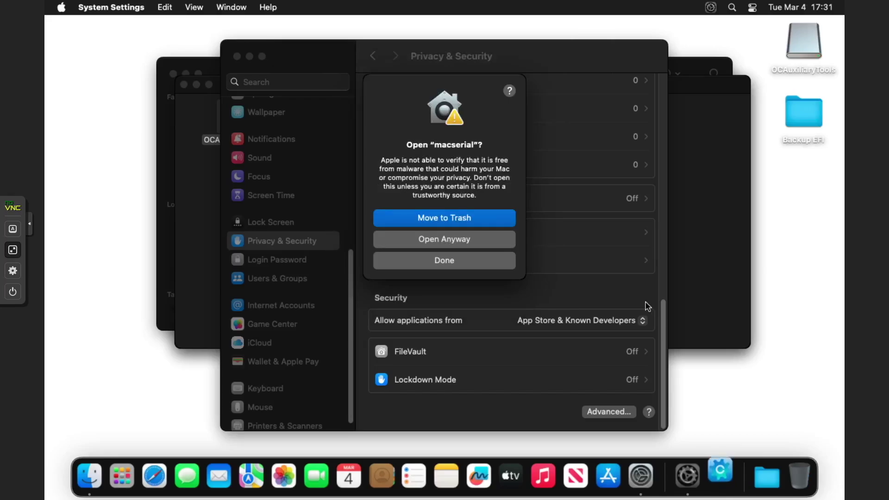
click(455, 235)
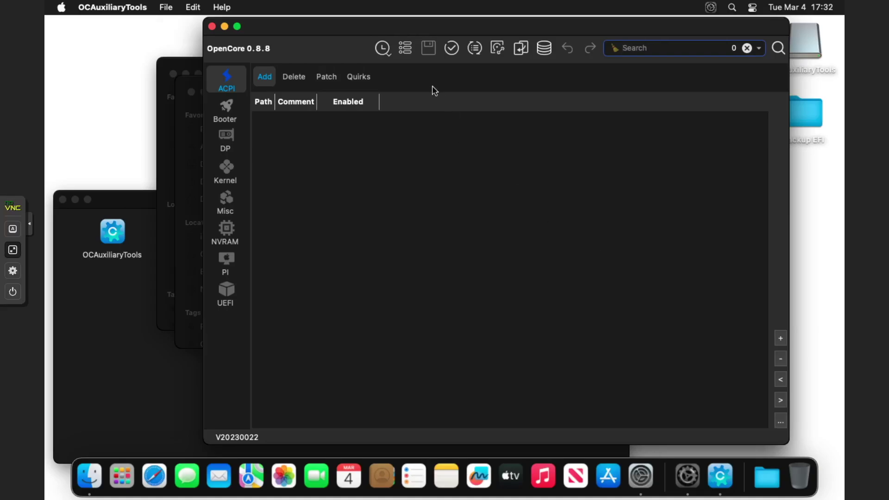
Step: Browse the Kernel patch list, NVRAM, Misc, DP and Booter sections
click(227, 174)
click(355, 79)
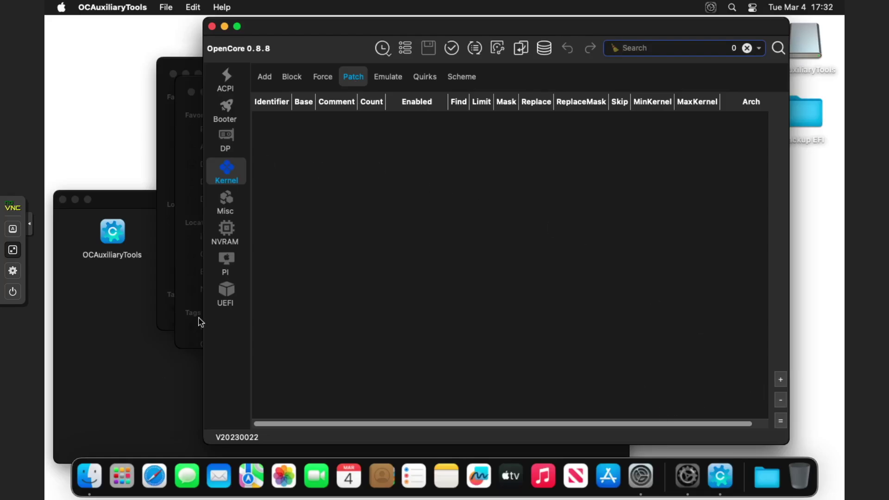
click(228, 231)
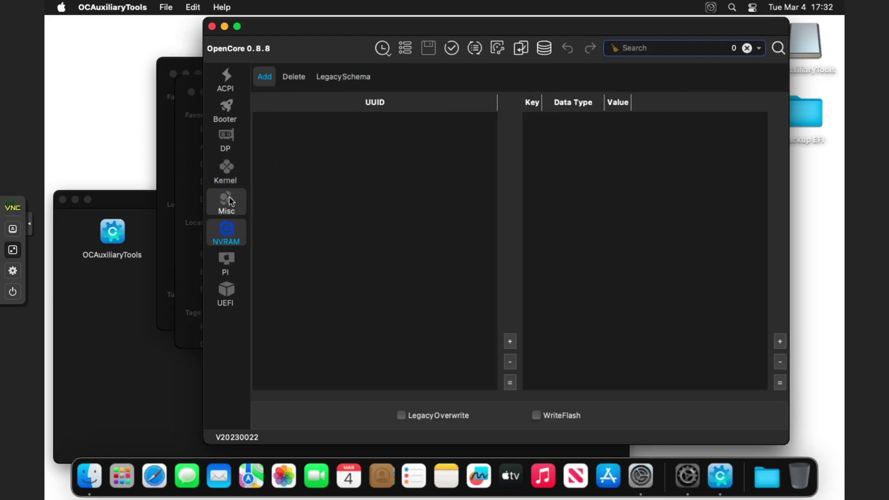
click(231, 200)
click(227, 135)
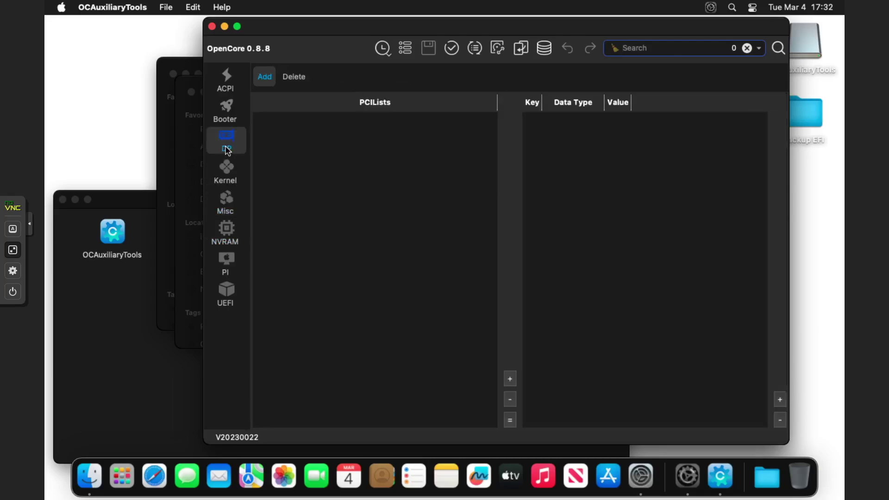
click(227, 114)
Step: Look through ACPI patches, kernel patches, NVRAM, PI SMBIOS and Misc settings
click(227, 80)
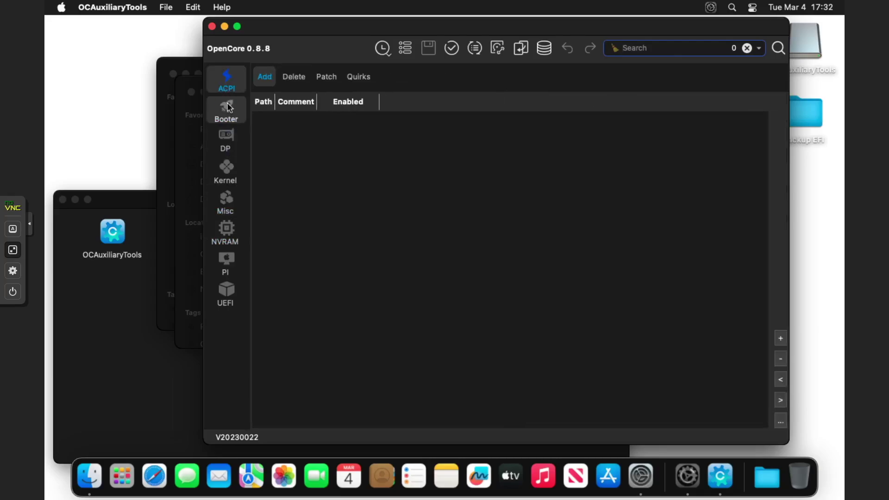
click(327, 77)
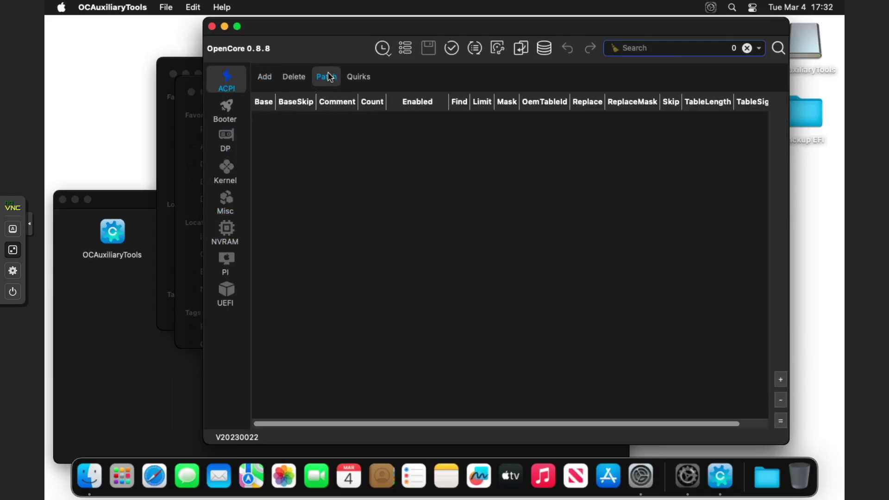
click(226, 172)
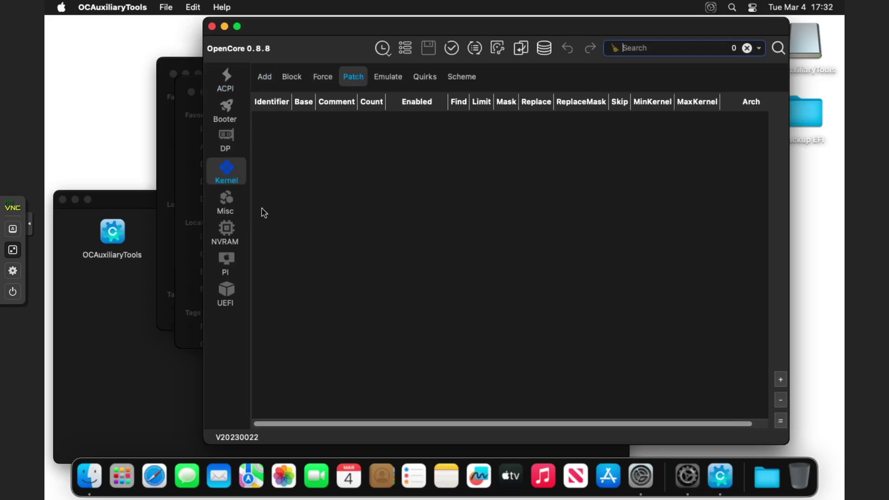
click(238, 237)
click(236, 262)
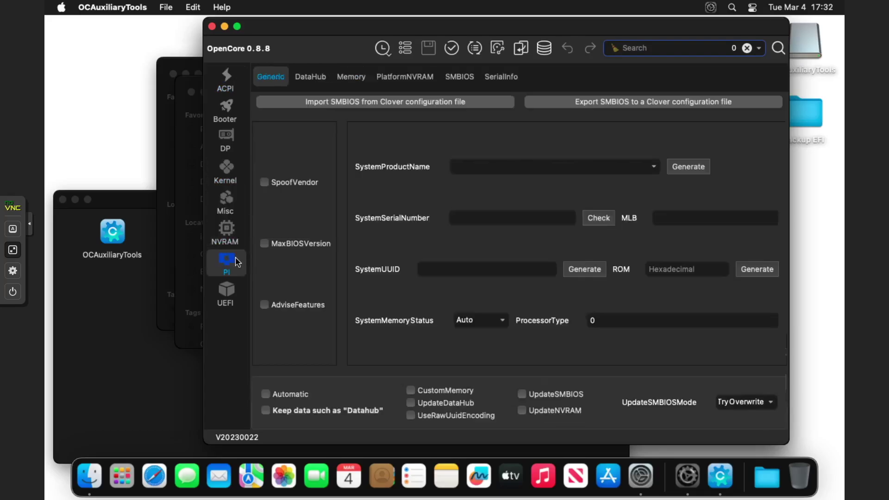
click(224, 211)
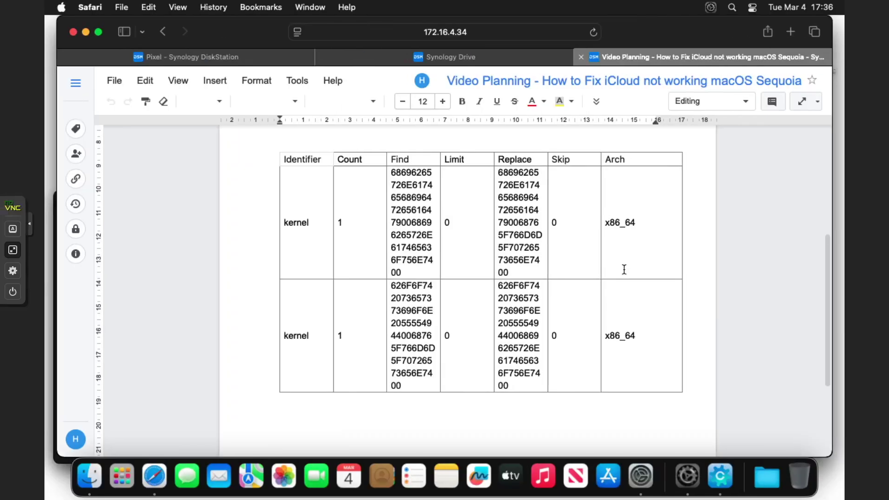
click(716, 482)
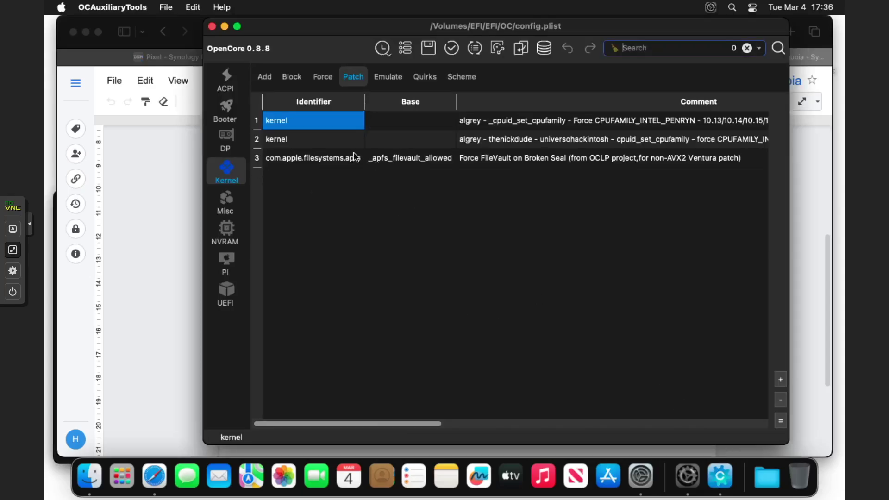
Step: Read kernel patch 2's full comment in the patch table
click(470, 135)
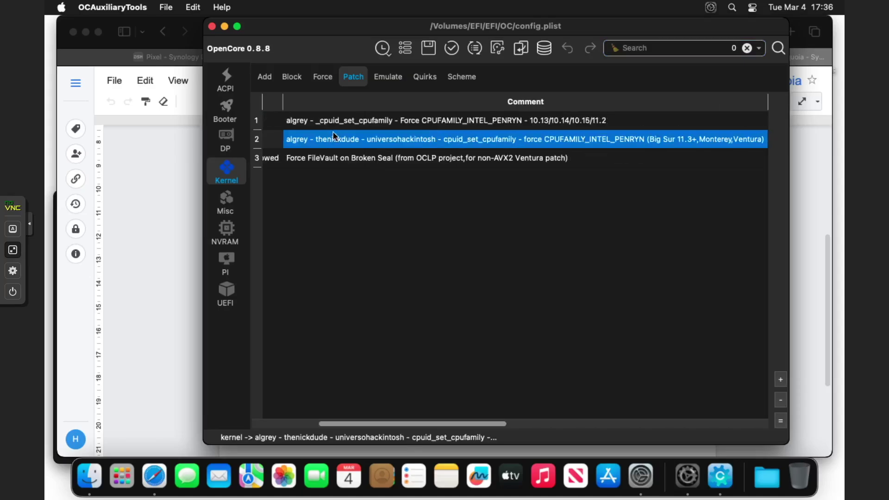
drag(428, 424, 291, 403)
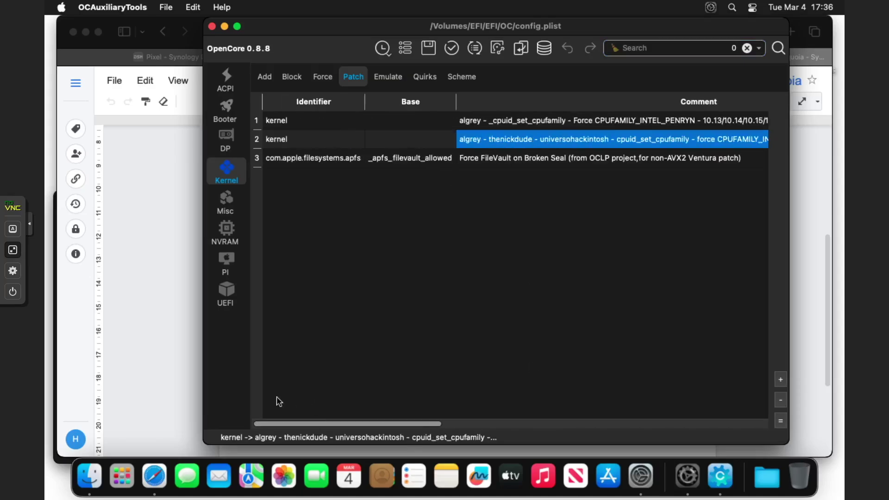
click(324, 206)
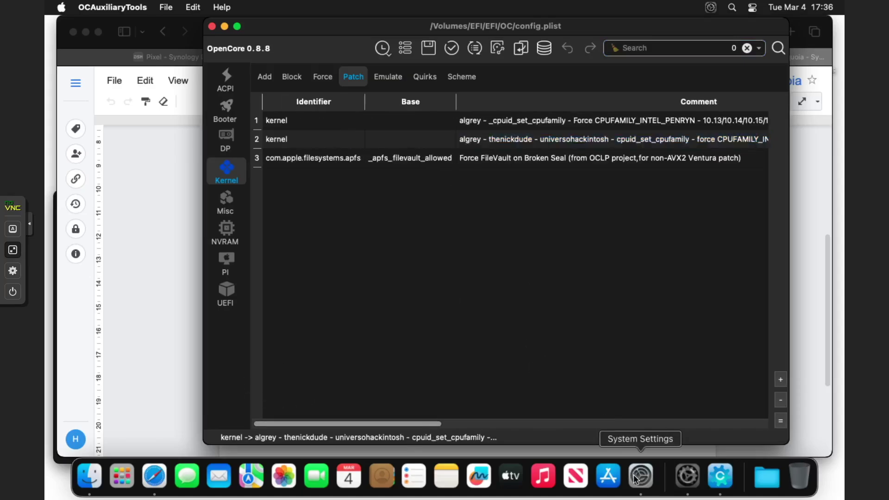
Step: Allow ocvalidate in System Settings, quit it, and add a fourth kernel patch entry
click(608, 476)
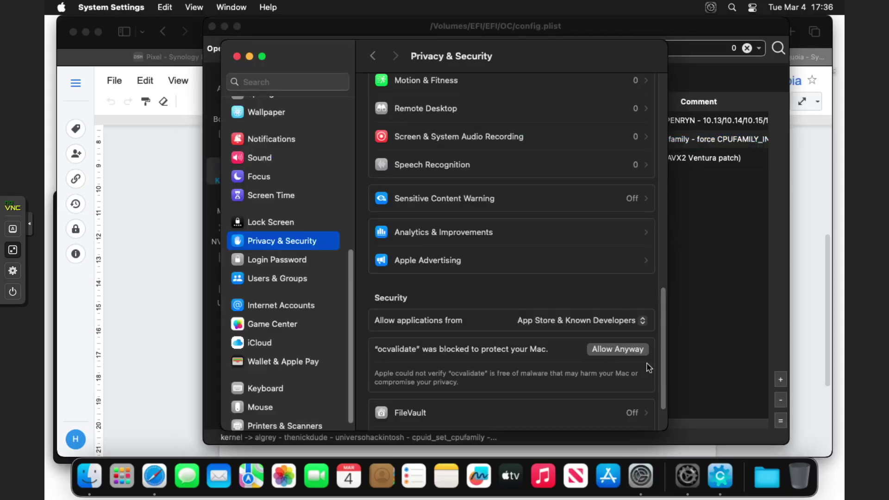
click(606, 350)
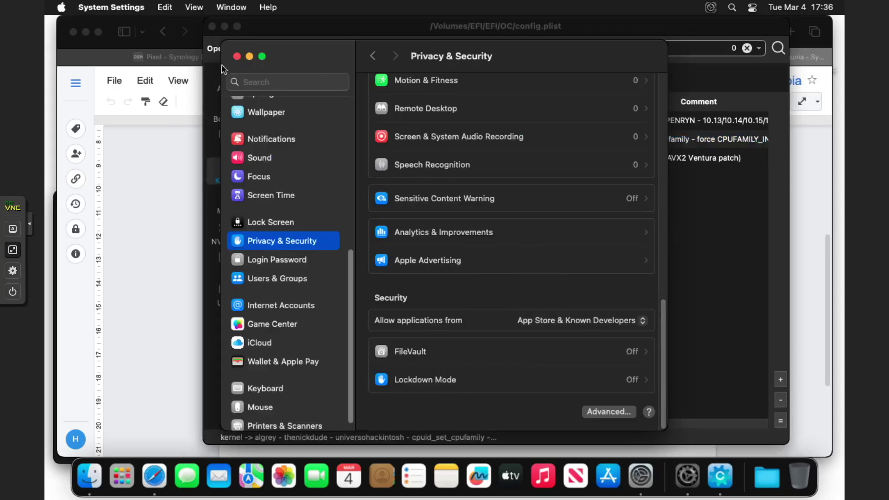
key(super+q)
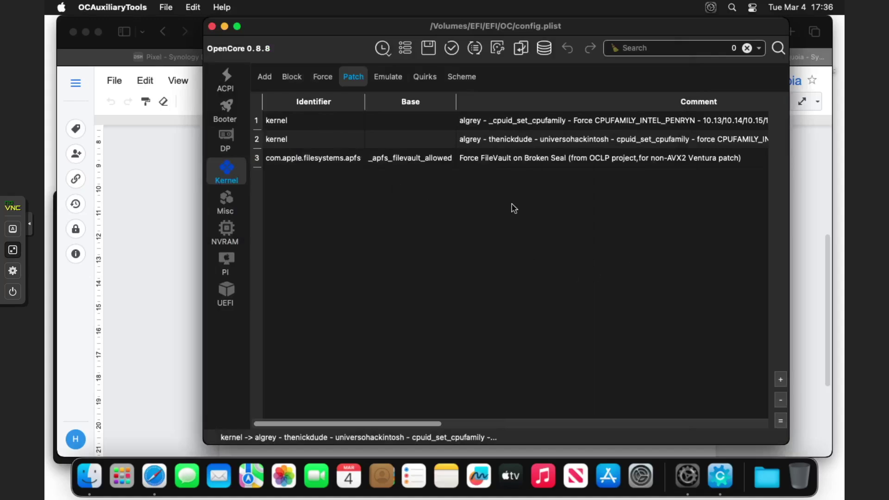
click(781, 380)
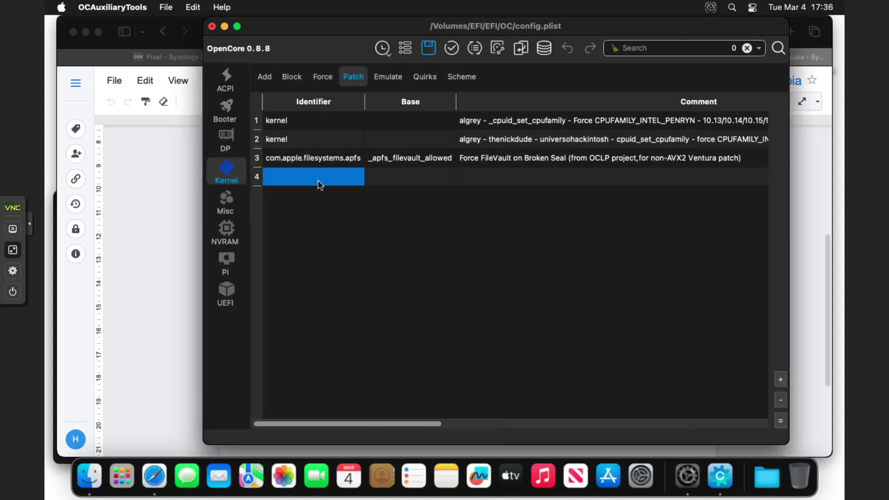
Step: Edit new patch 4's Identifier and enter a Count of 0
double_click(293, 173)
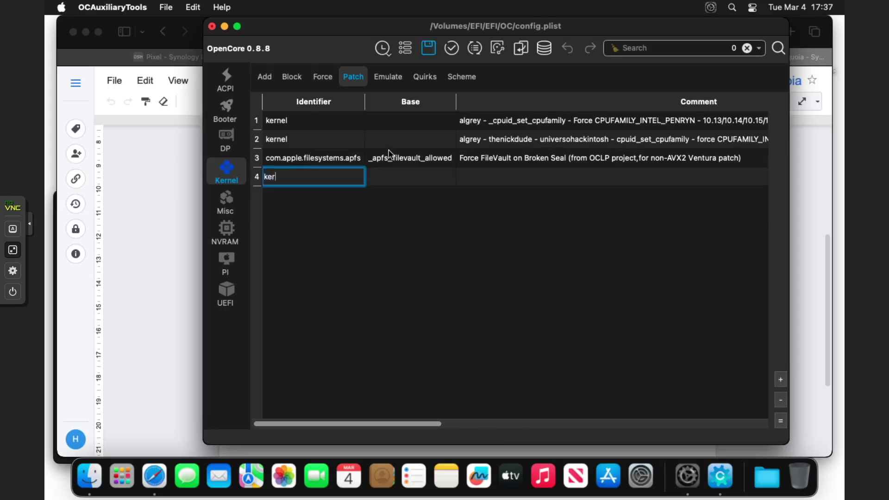
click(490, 179)
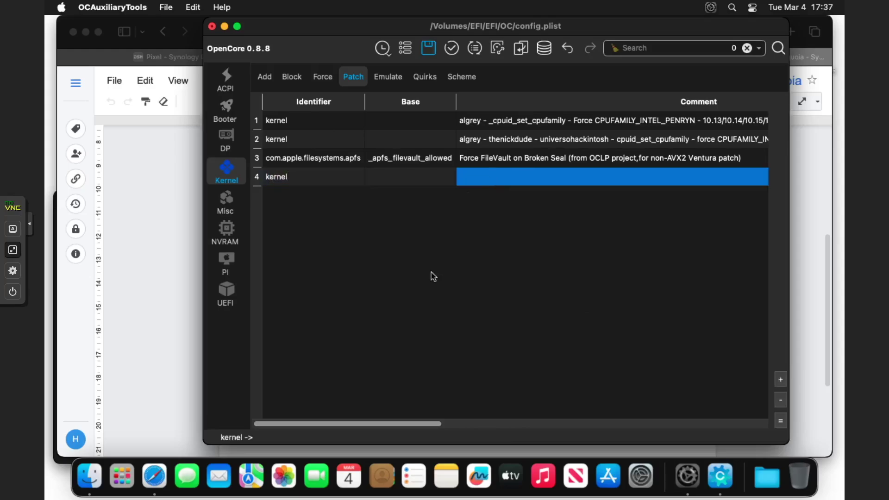
scroll(433, 276, right, 5)
drag(387, 423, 548, 417)
click(457, 176)
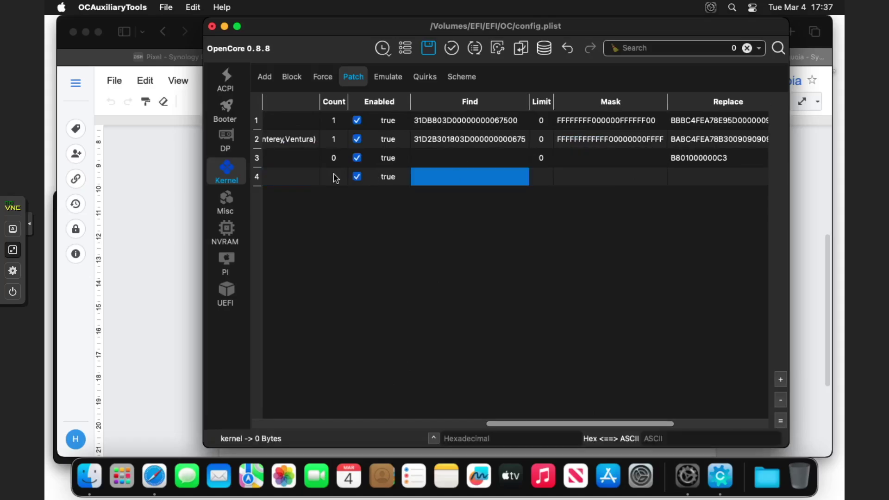
double_click(333, 177)
text(0)
click(433, 178)
Step: Copy the first patch's Find hex value from the planning document
click(118, 245)
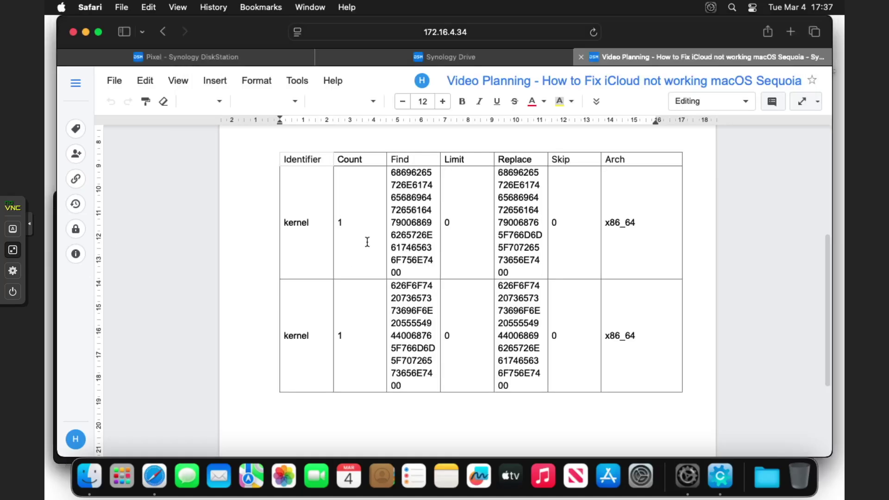
drag(401, 269, 389, 171)
right_click(403, 185)
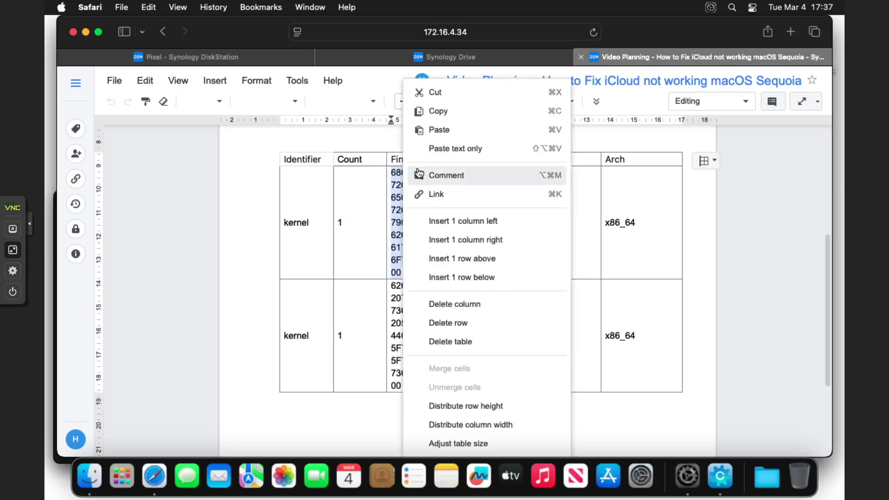
click(436, 112)
Step: Change patch 4's Count to 1 in the config editor
click(700, 479)
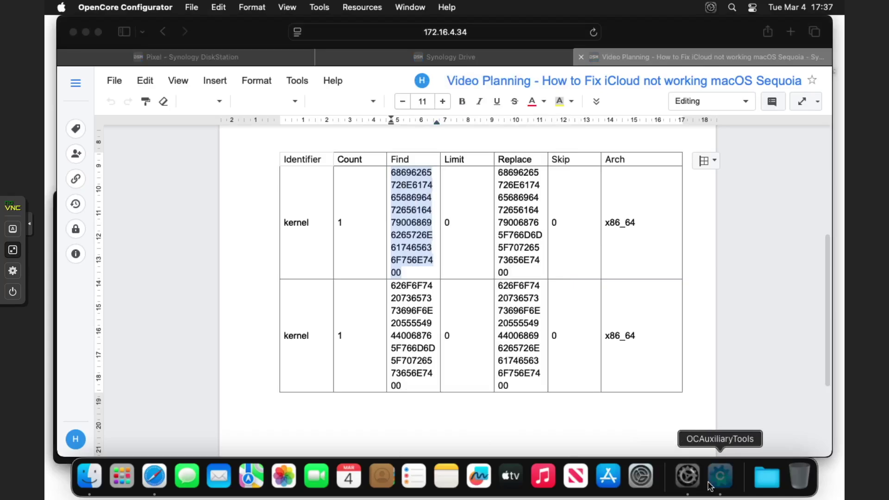
click(720, 476)
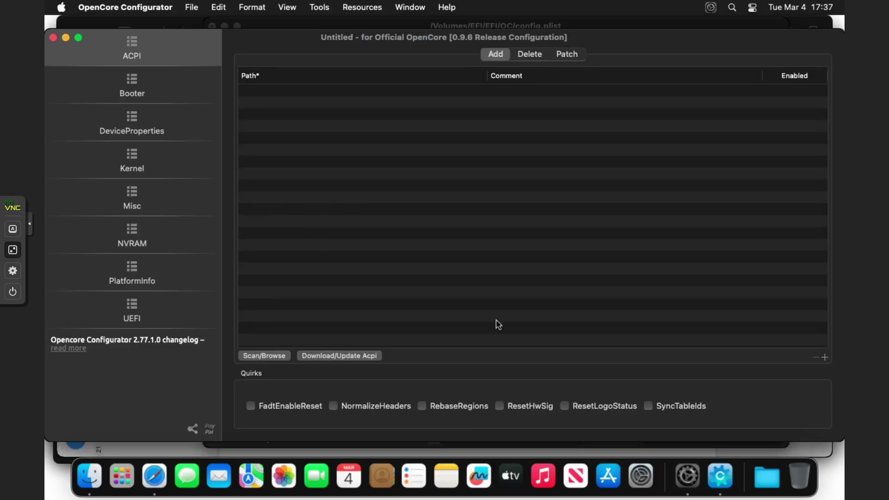
click(729, 484)
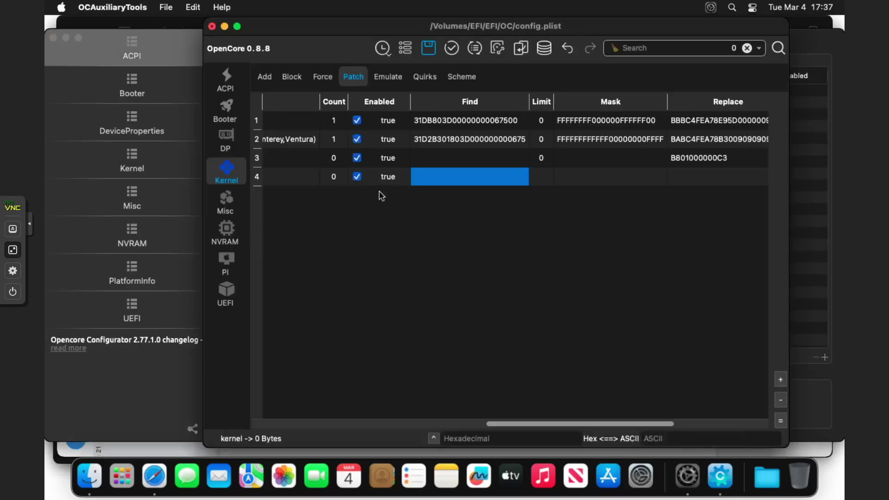
double_click(334, 178)
text(1)
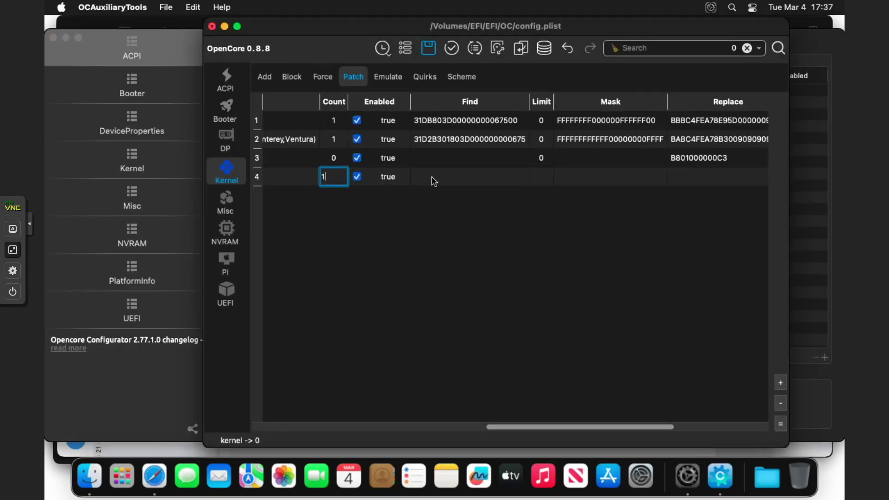
click(431, 180)
Step: Paste the copied hex into patch 4's Find field
right_click(435, 181)
key(Escape)
right_click(435, 182)
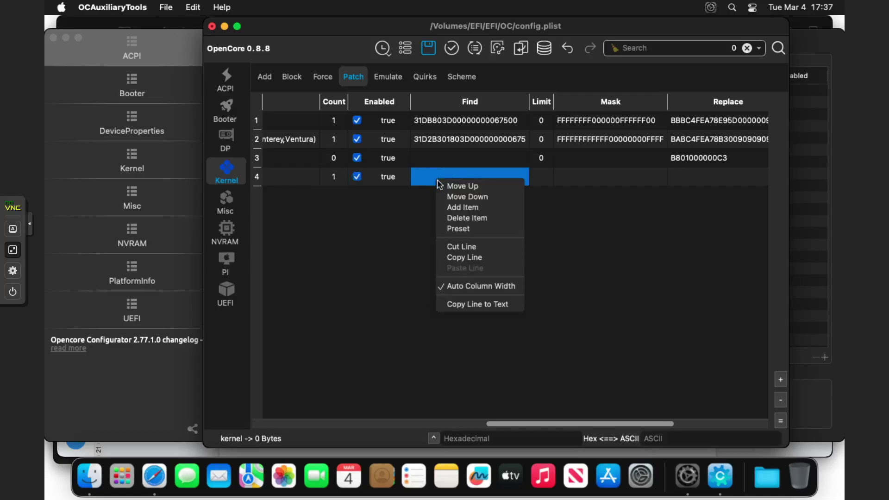
click(425, 178)
double_click(425, 179)
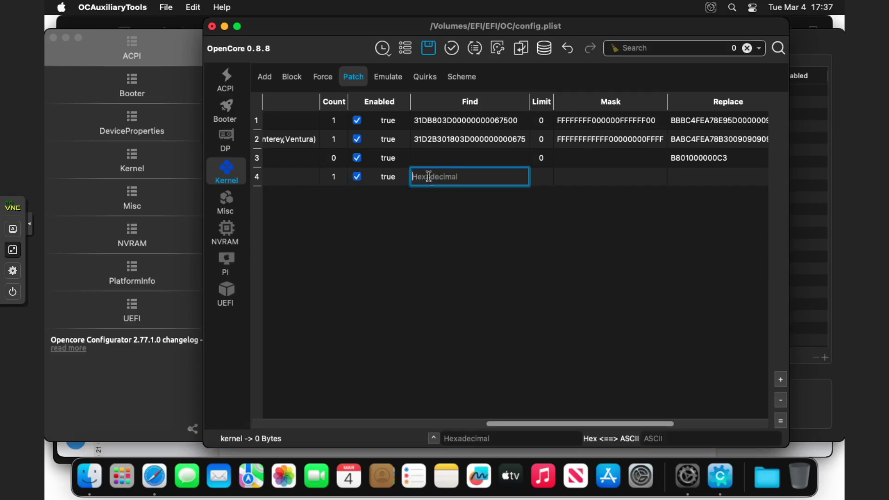
right_click(440, 182)
click(467, 237)
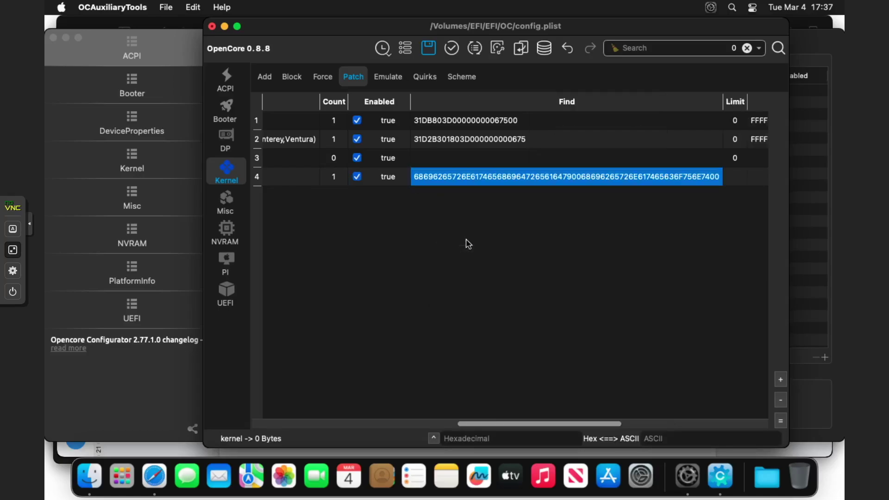
click(558, 236)
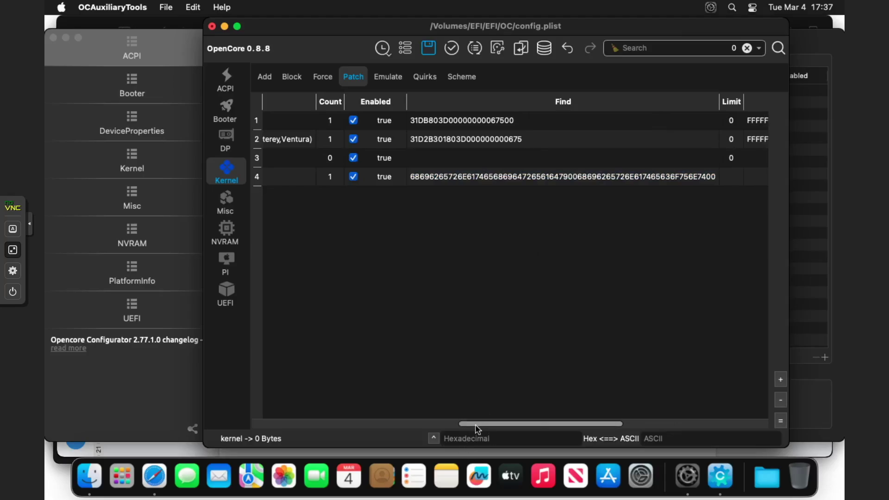
Step: Set patch 4's Limit to 0
drag(471, 424, 614, 425)
double_click(286, 177)
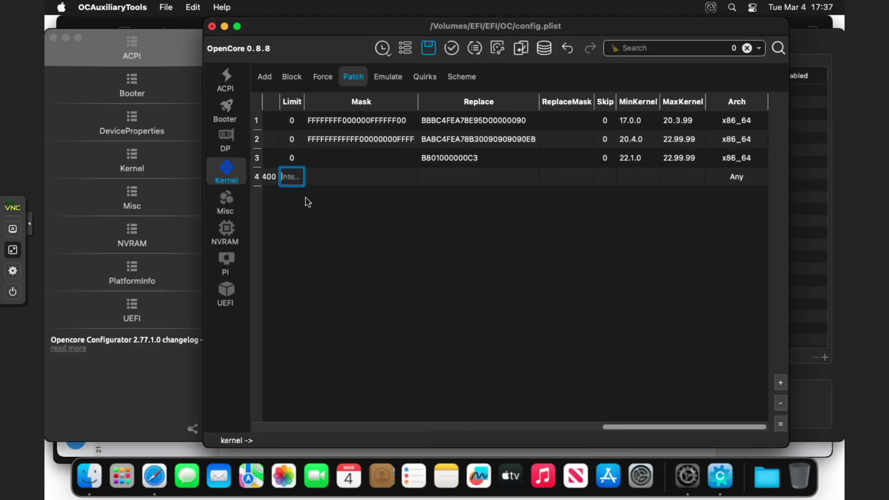
click(463, 185)
click(155, 475)
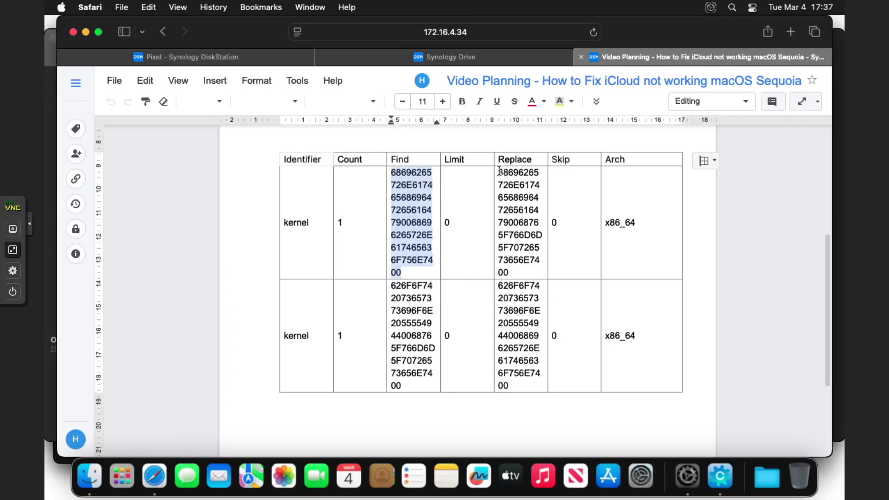
Step: Copy the first patch's Replace hex from the document and paste it into patch 4
drag(499, 171, 522, 267)
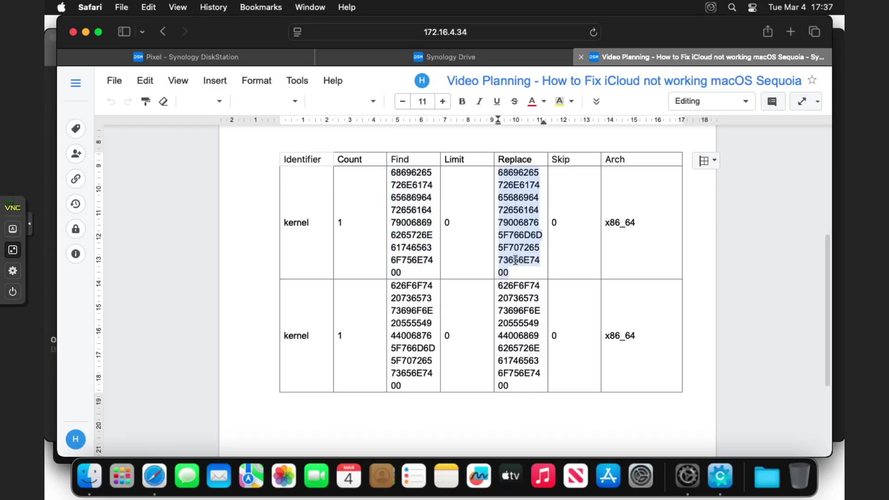
right_click(516, 260)
click(536, 114)
click(720, 475)
double_click(510, 173)
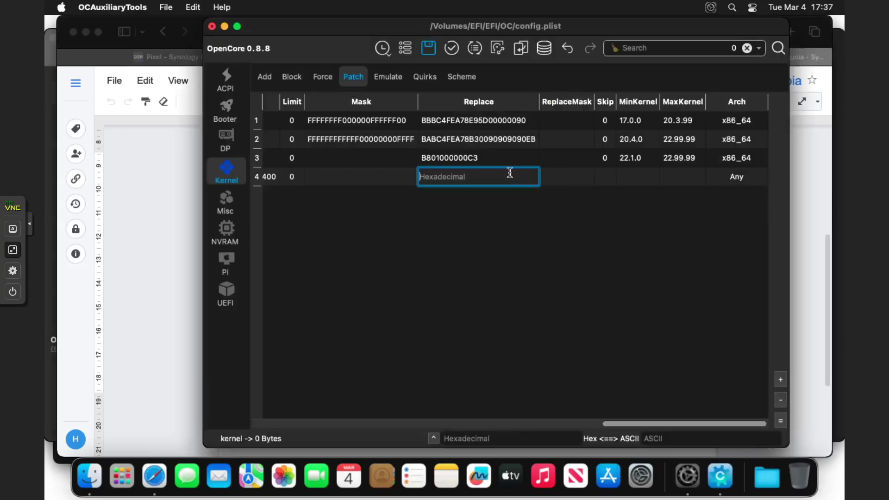
right_click(510, 173)
click(532, 232)
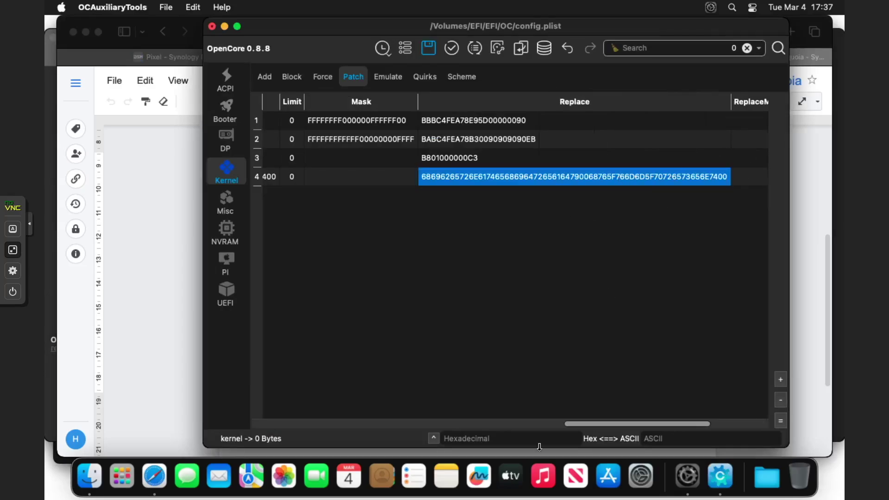
Step: Set patch 4's Skip to 0 and Arch to x86_64, then paste the second patch as row 5
drag(592, 425, 647, 425)
double_click(600, 176)
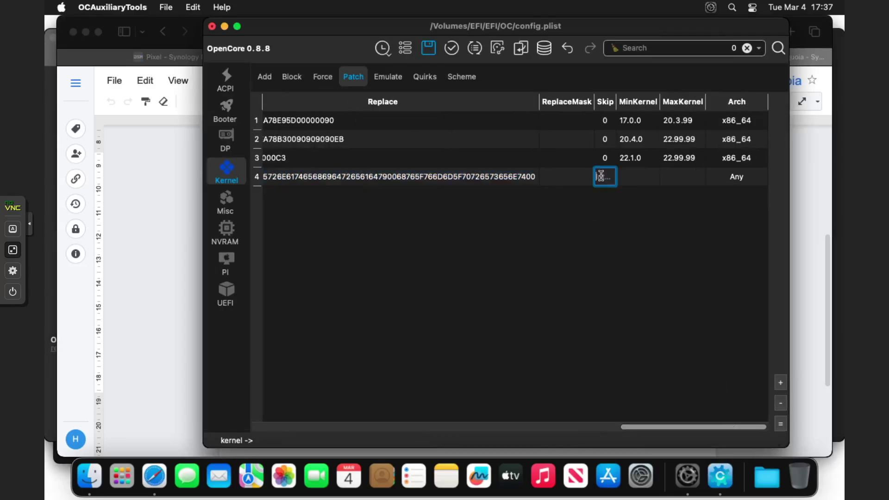
text(0)
key(Return)
double_click(746, 181)
click(759, 177)
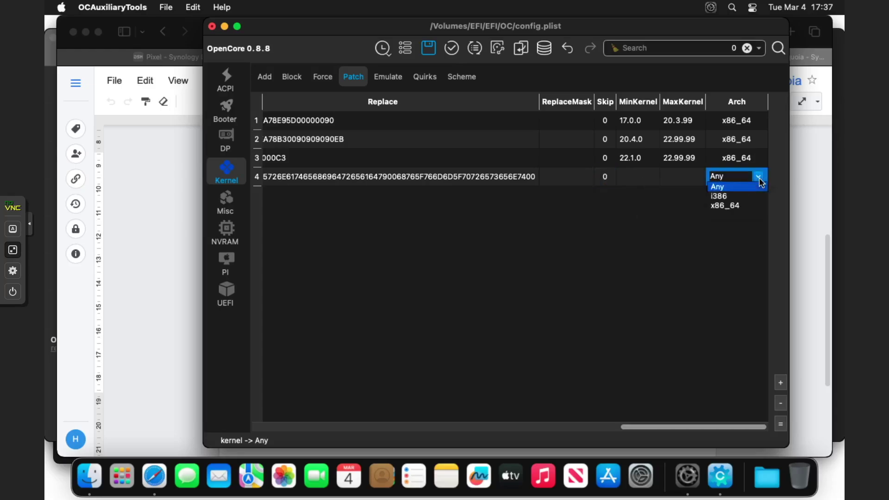
click(725, 205)
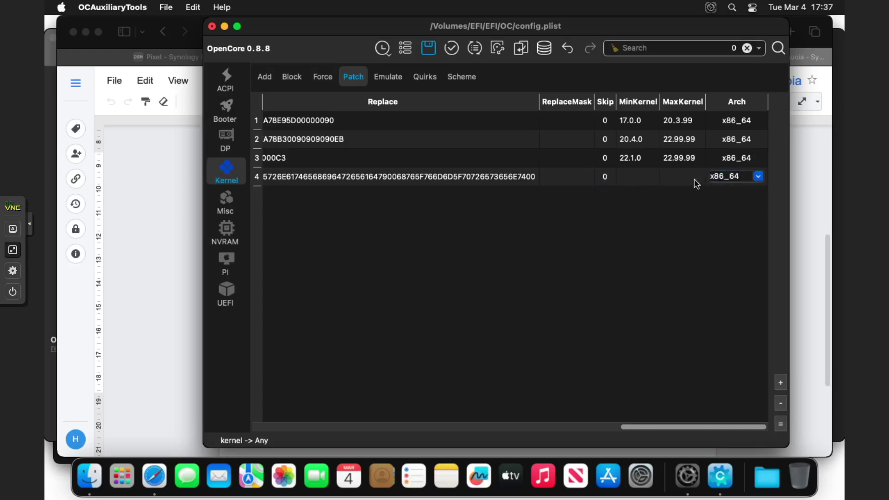
click(747, 180)
click(714, 215)
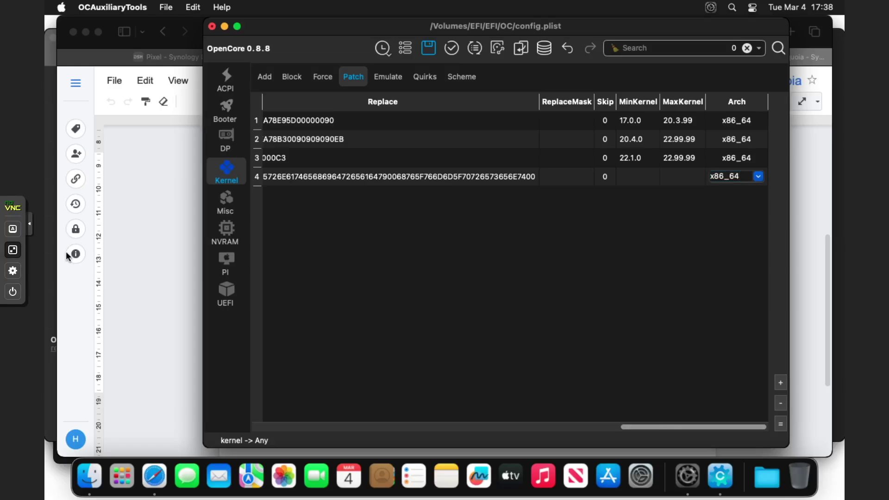
key(ctrl+v)
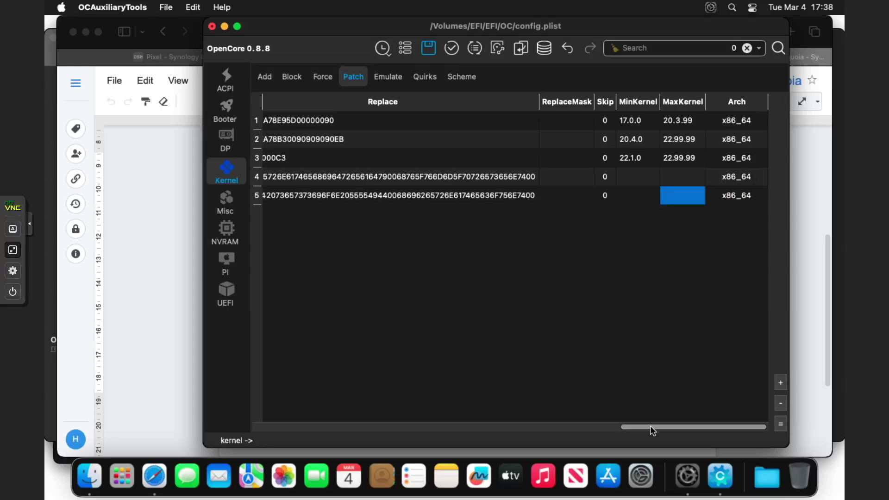
drag(669, 427, 267, 370)
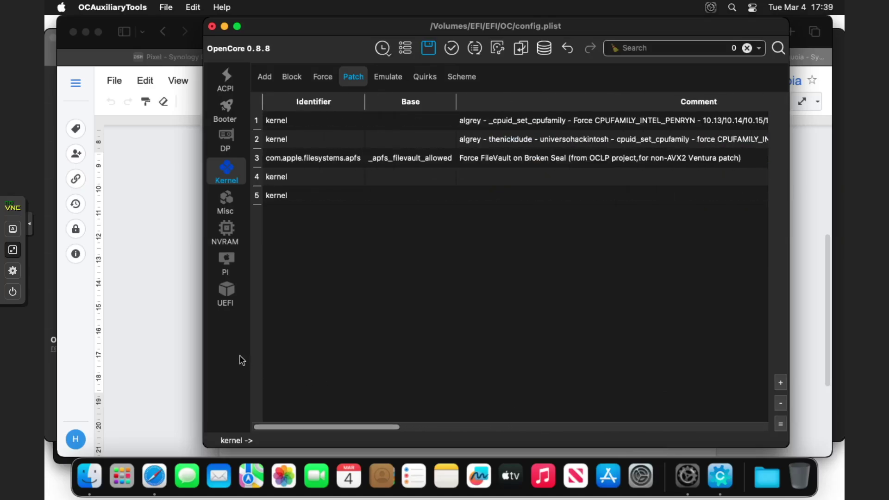
Step: Save config.plist, allow ocvalidate to run via Open Anyway, and dismiss the administrator prompt
click(162, 9)
click(171, 77)
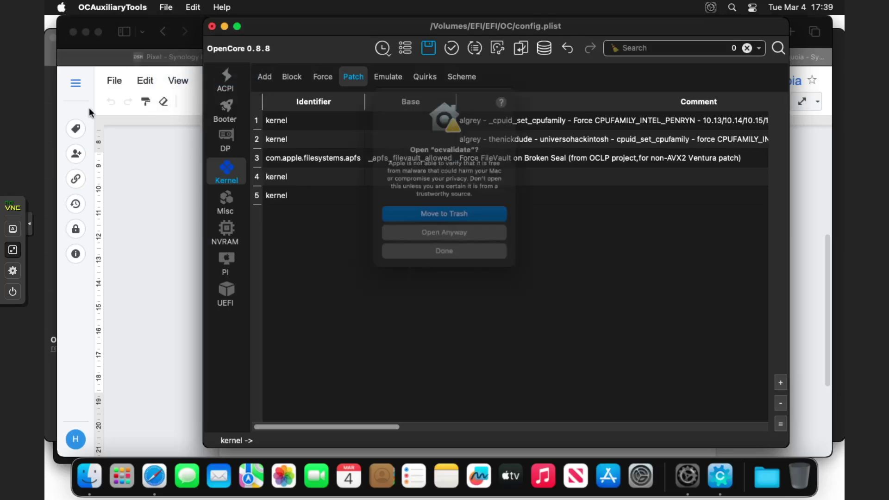
click(424, 238)
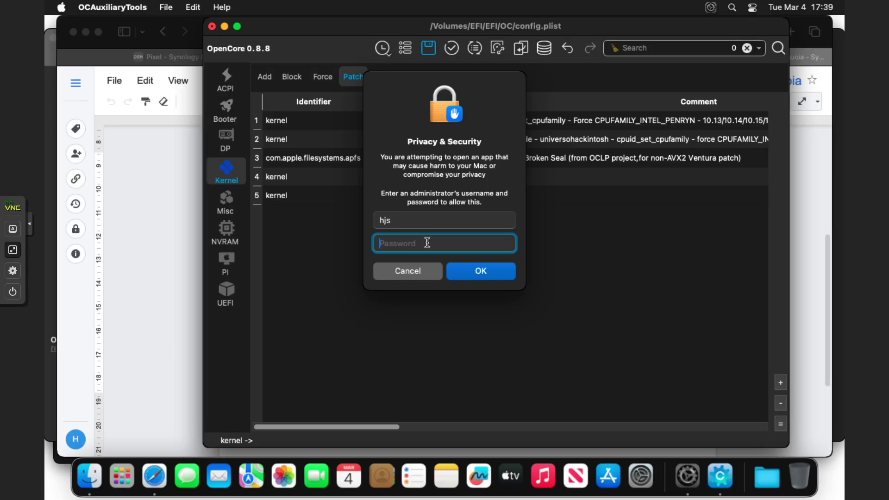
key(Escape)
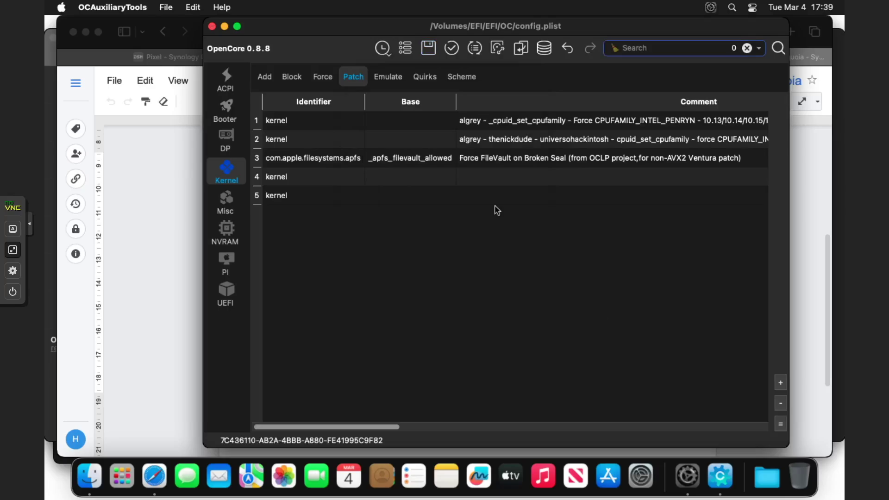
Step: Bring the Safari planning document back to front and answer the Mac restart confirmation
click(60, 18)
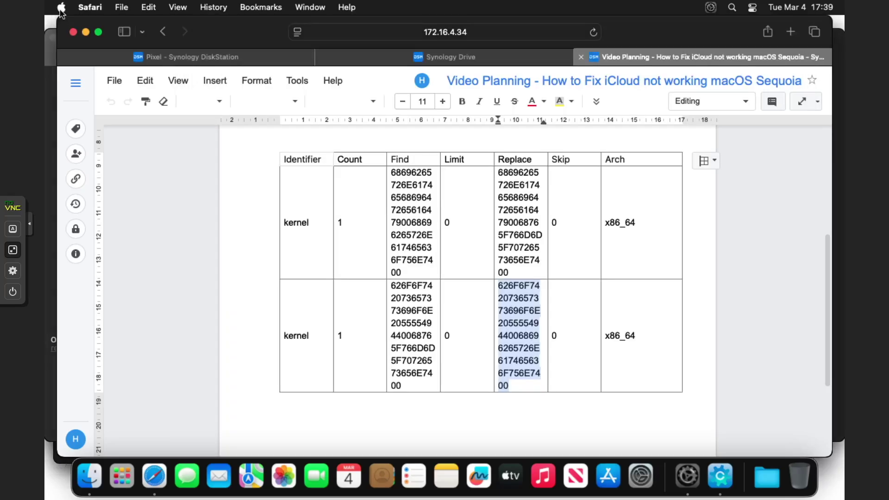
click(61, 7)
click(88, 138)
click(553, 192)
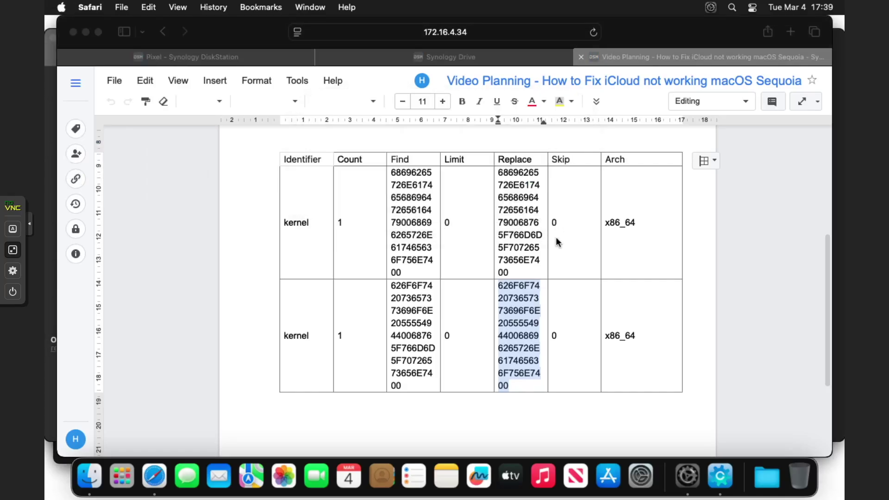